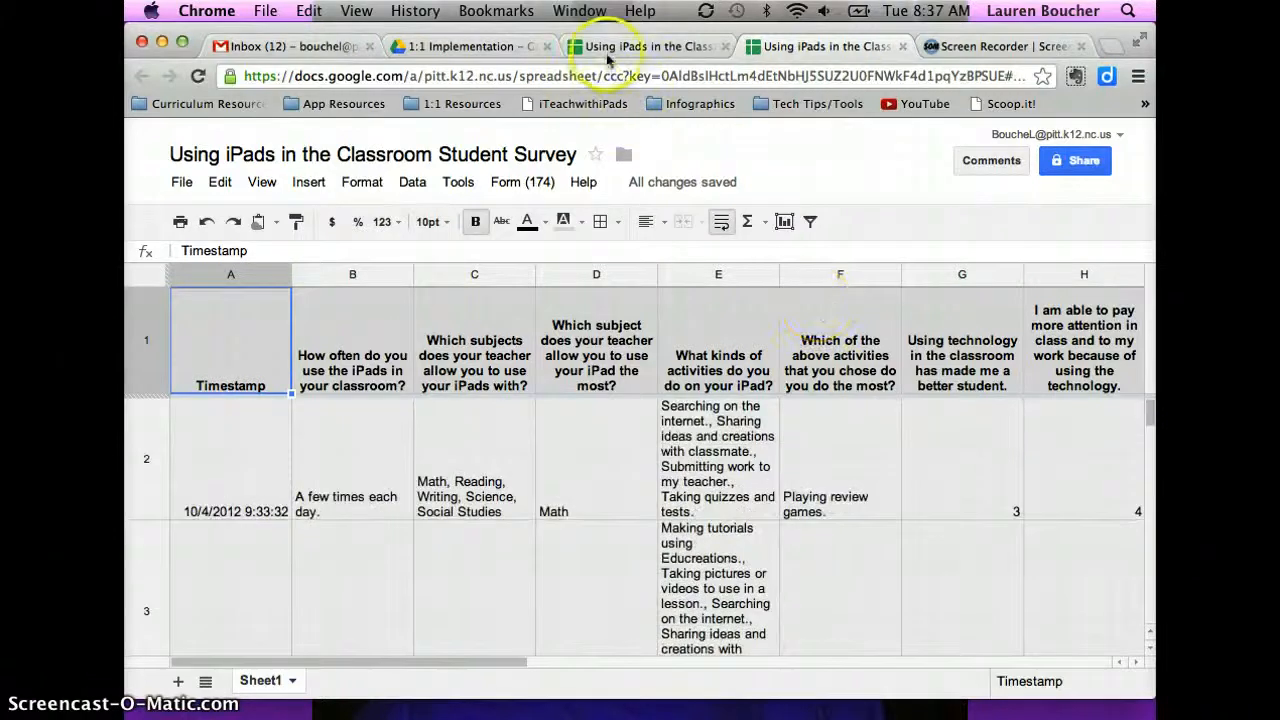
# - Compare the color-coded Teacher Survey responses with the uncolored responses in the Student Survey spreadsheet
pyautogui.click(617, 49)
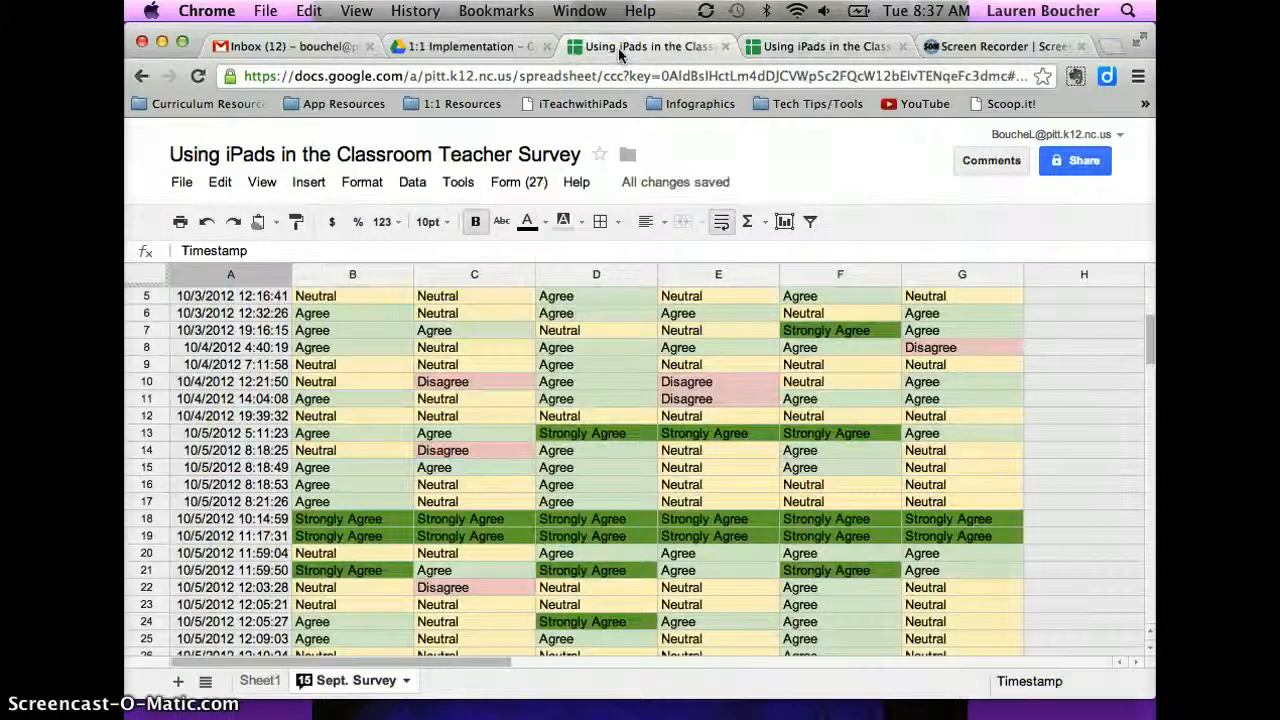
pyautogui.click(858, 48)
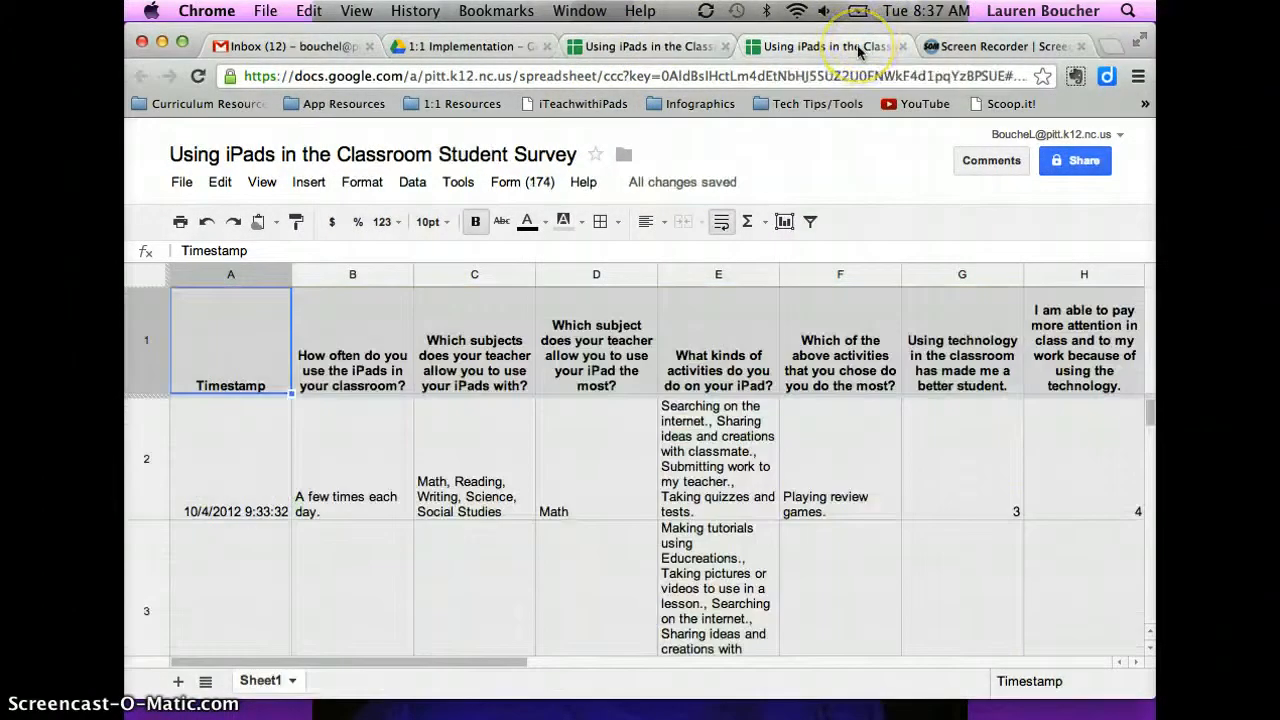
pyautogui.click(655, 48)
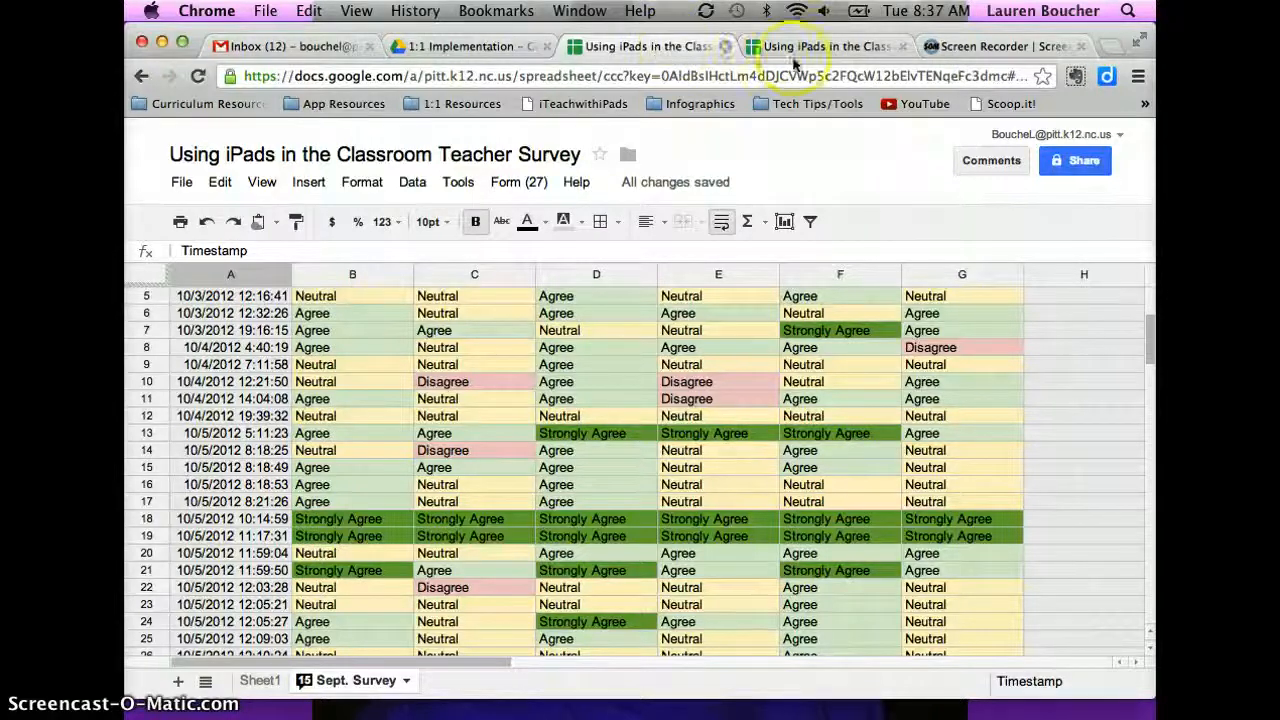
pyautogui.click(843, 50)
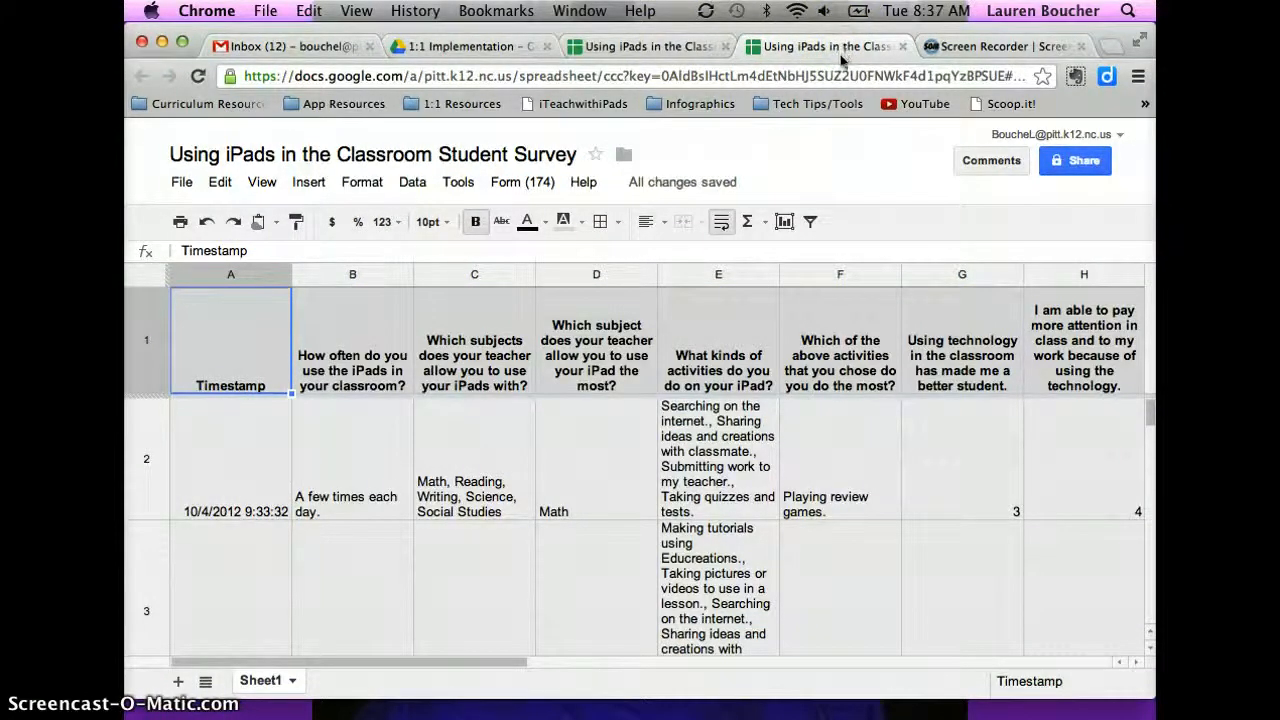
pyautogui.scroll(-1, 870, 350)
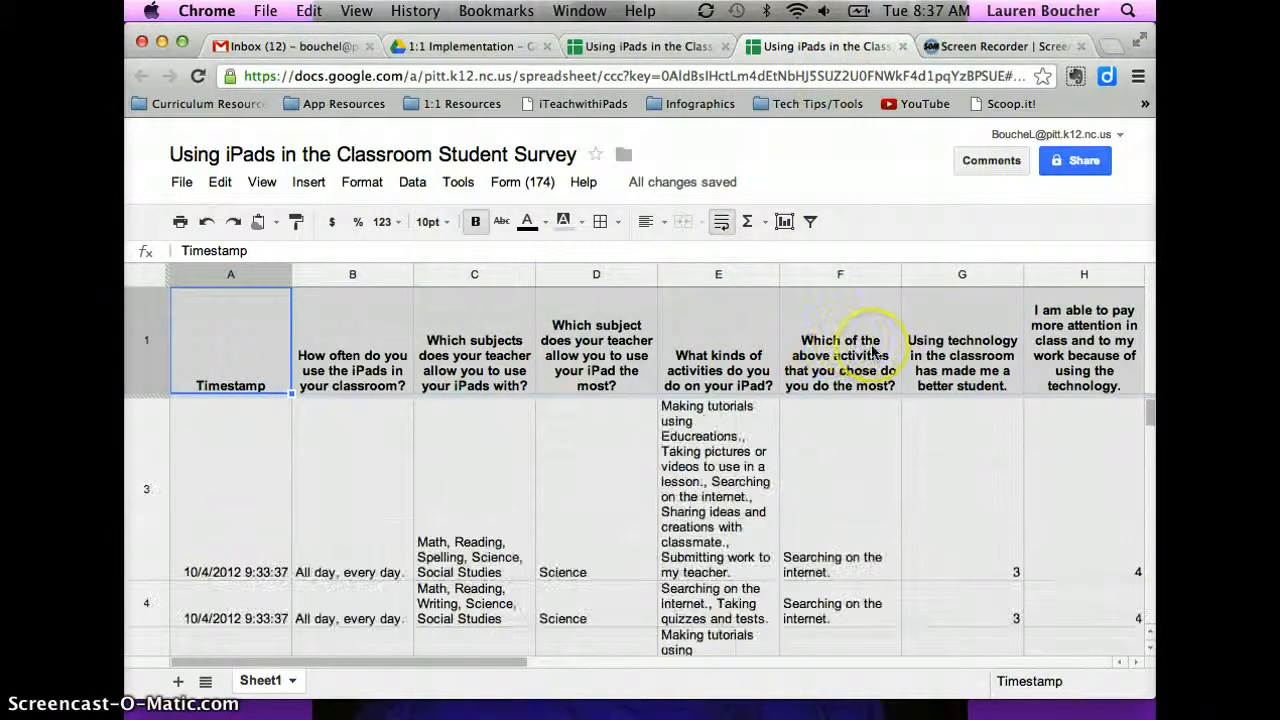
pyautogui.scroll(-5, 872, 350)
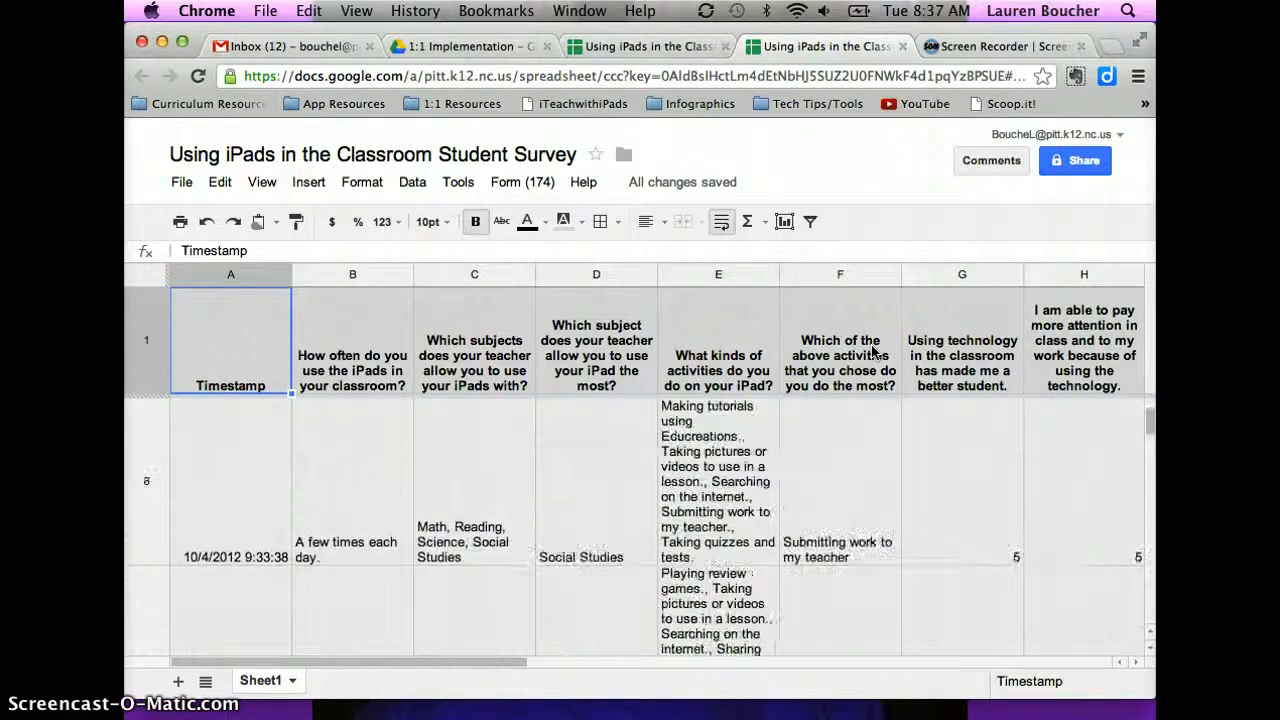
pyautogui.scroll(6, 872, 350)
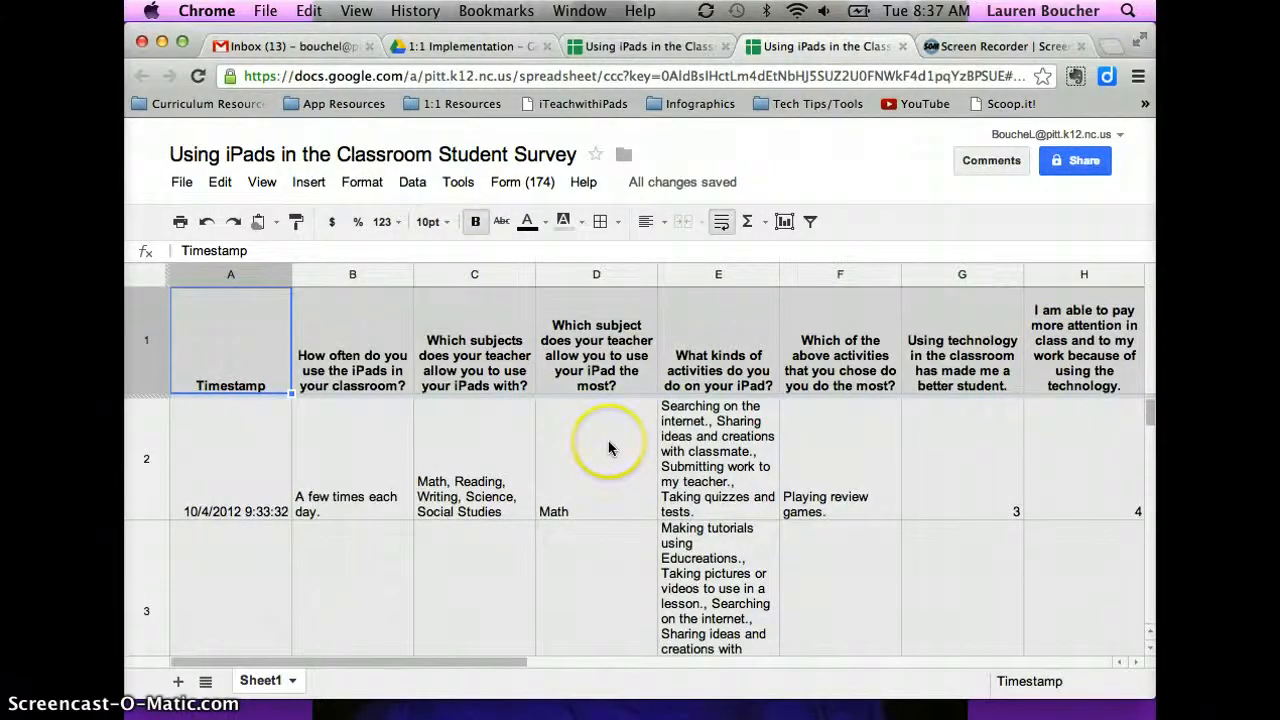
# - Start a conditional formatting rule for the most-used subject answers in D2:D175, matching text that contains "Math"
pyautogui.moveTo(608, 446)
pyautogui.mouseDown()
pyautogui.moveTo(569, 503)
pyautogui.moveTo(571, 643)
pyautogui.moveTo(597, 685)
pyautogui.moveTo(569, 615)
pyautogui.moveTo(587, 457)
pyautogui.mouseUp()
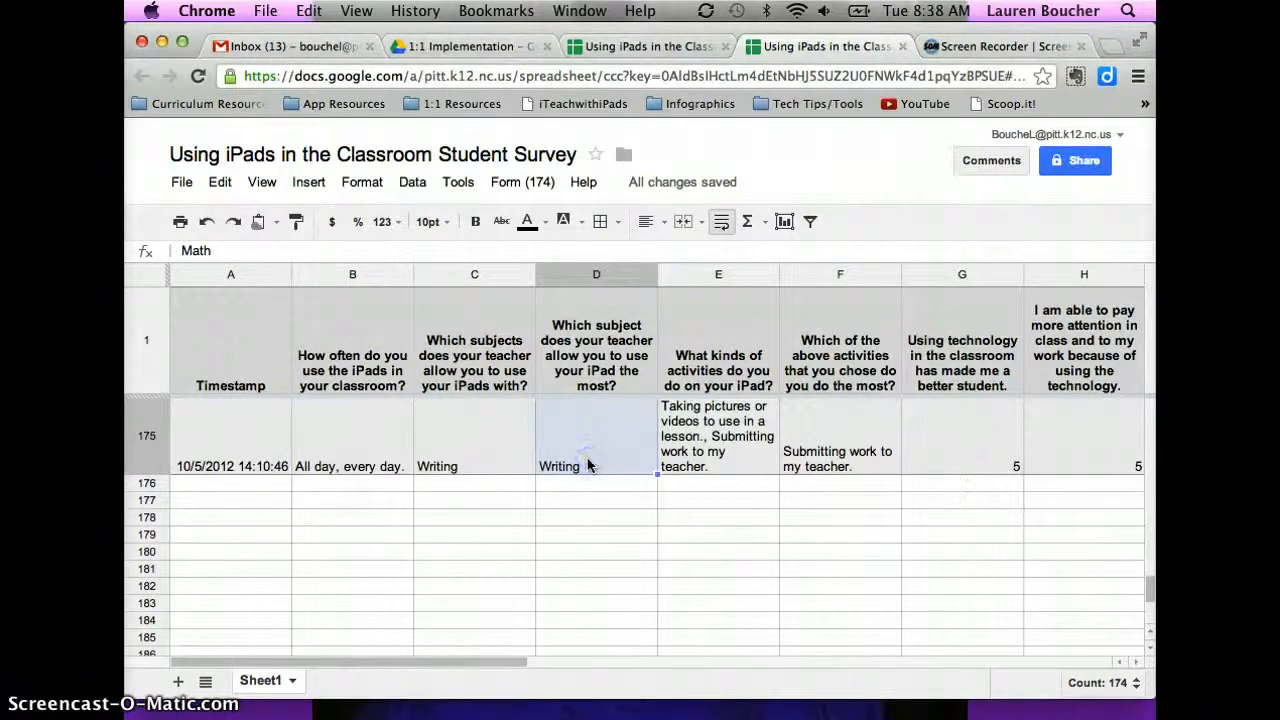
pyautogui.click(362, 188)
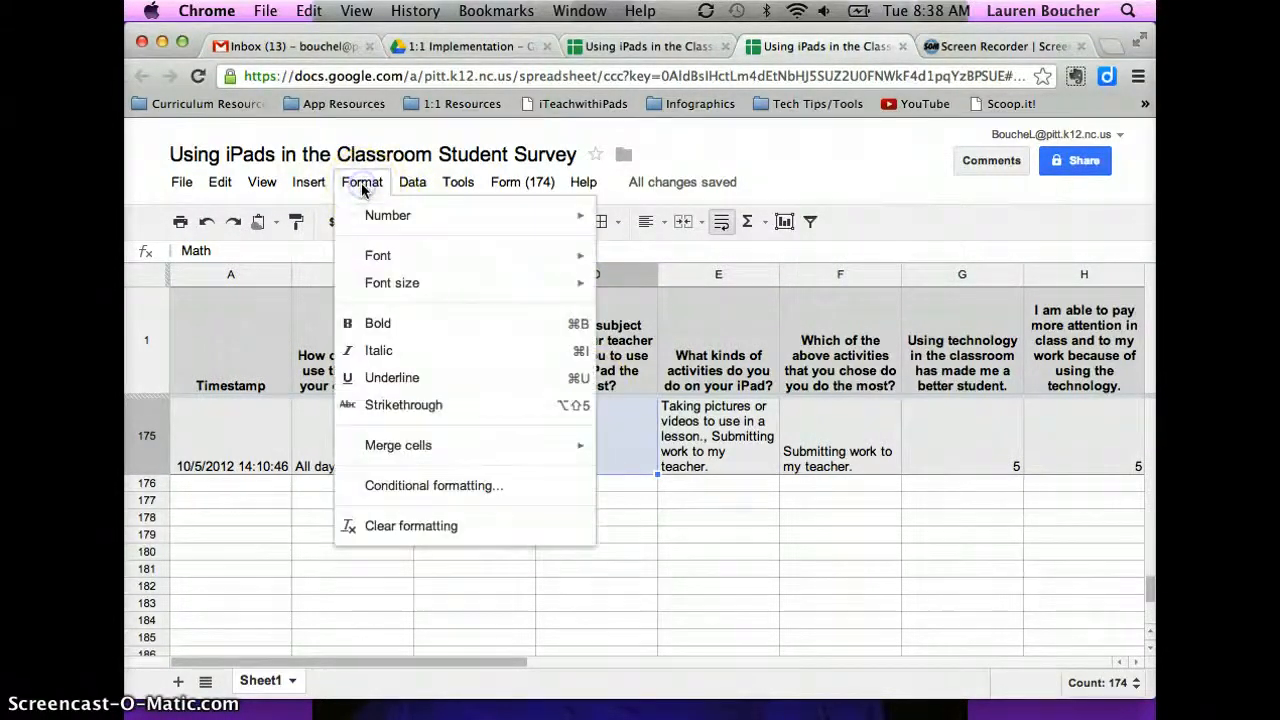
pyautogui.click(487, 489)
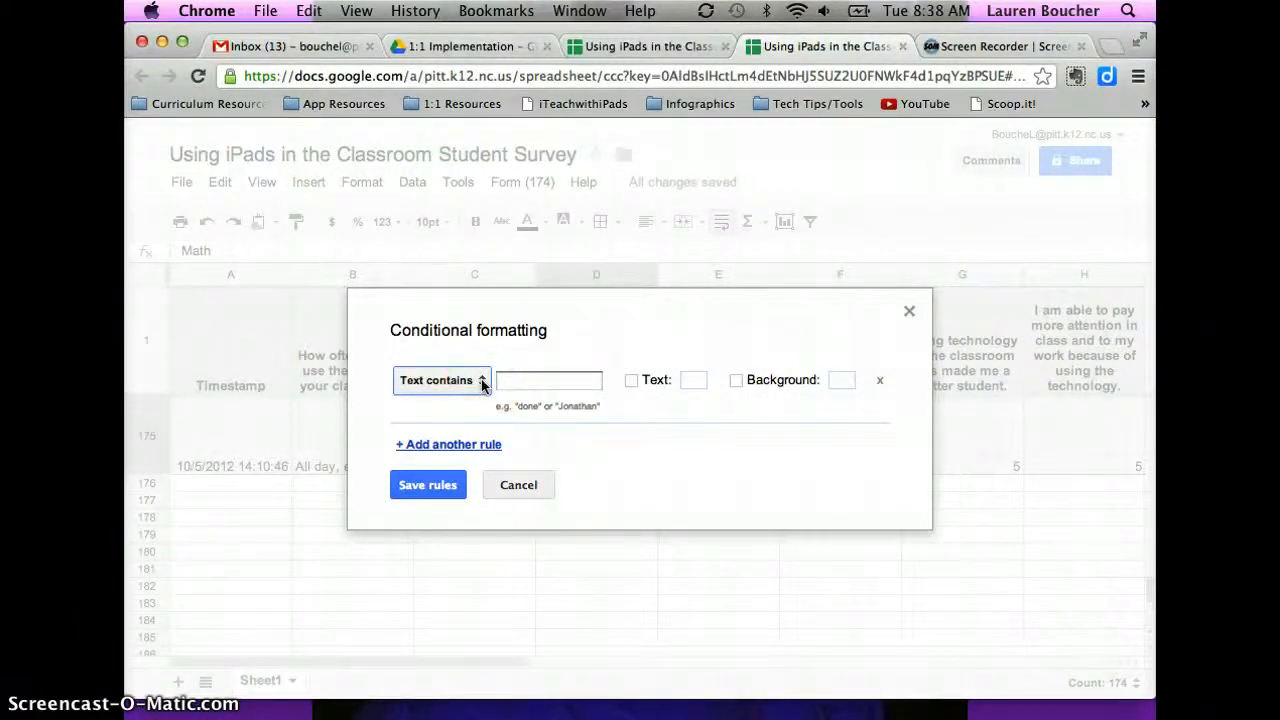
pyautogui.click(481, 384)
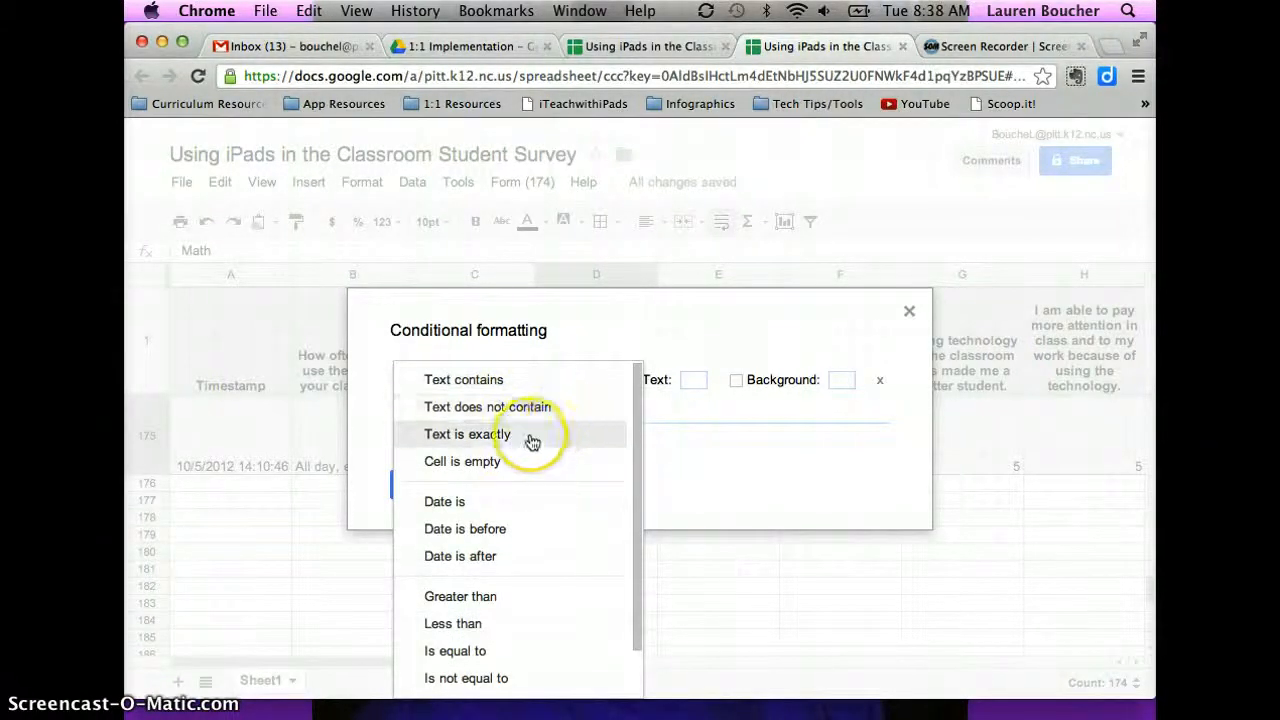
pyautogui.click(530, 472)
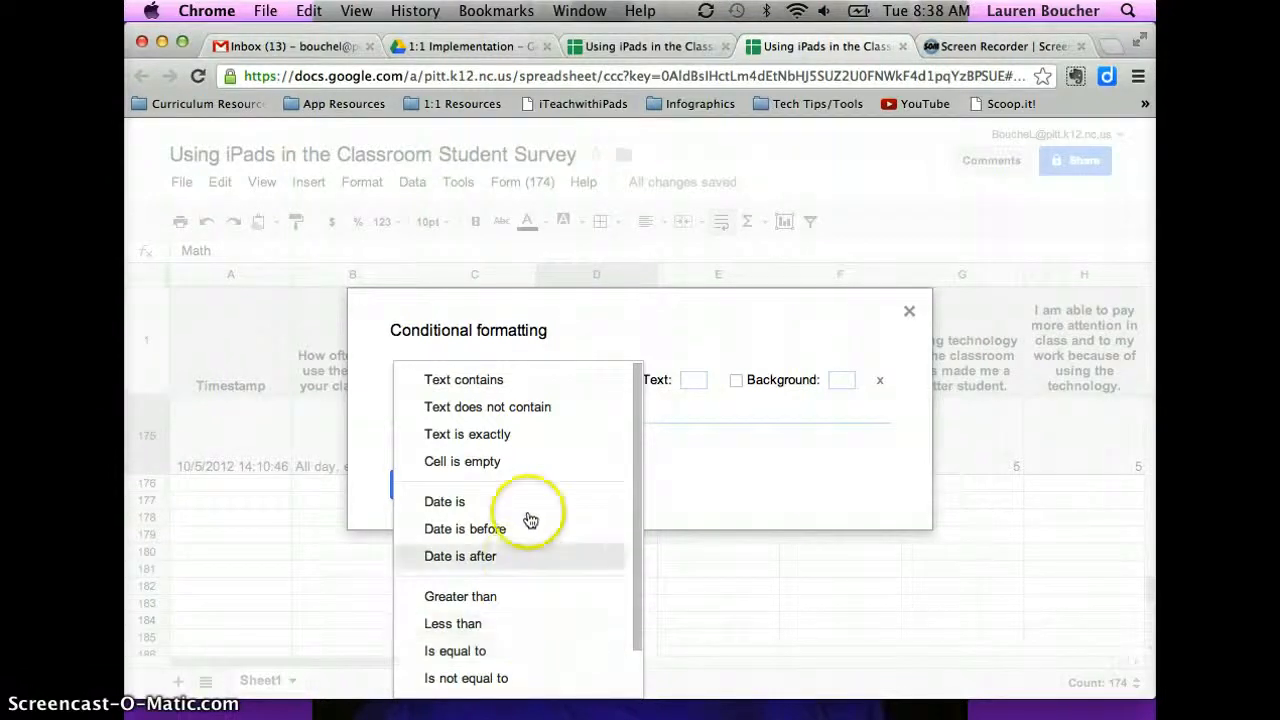
pyautogui.click(490, 378)
pyautogui.click(534, 379)
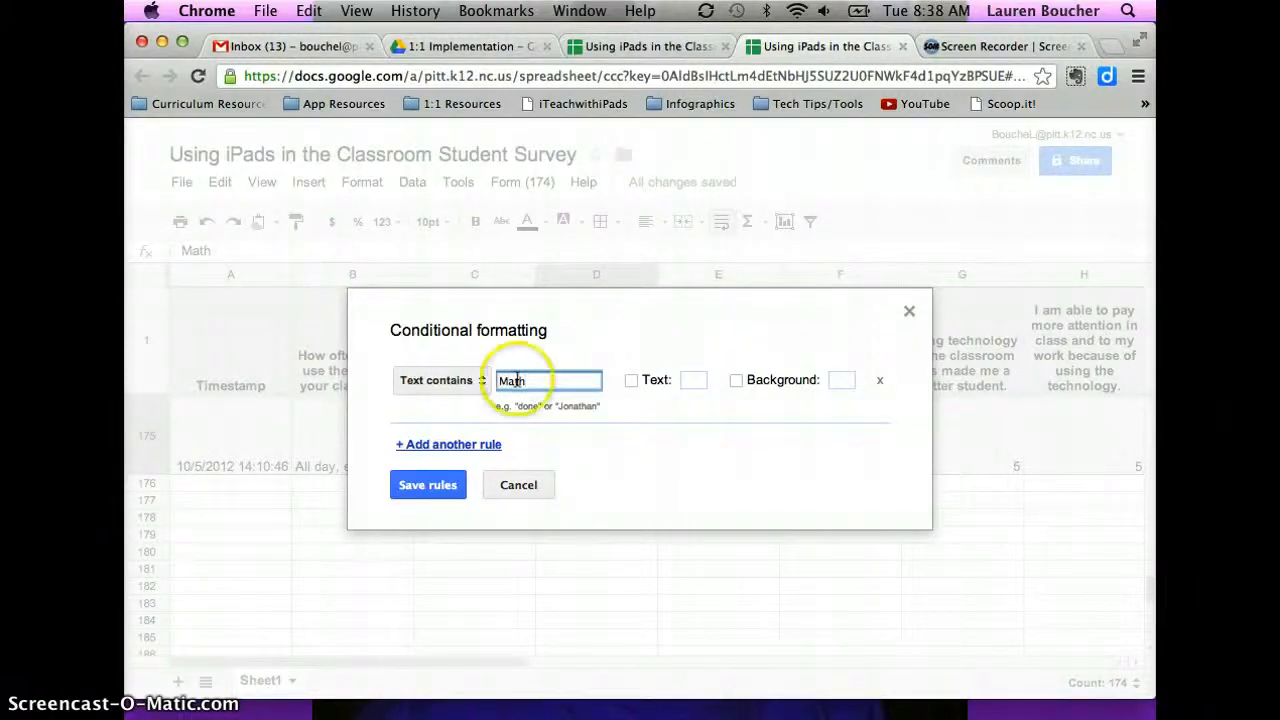
# - Give the Math rule black text and a light green background
pyautogui.click(631, 381)
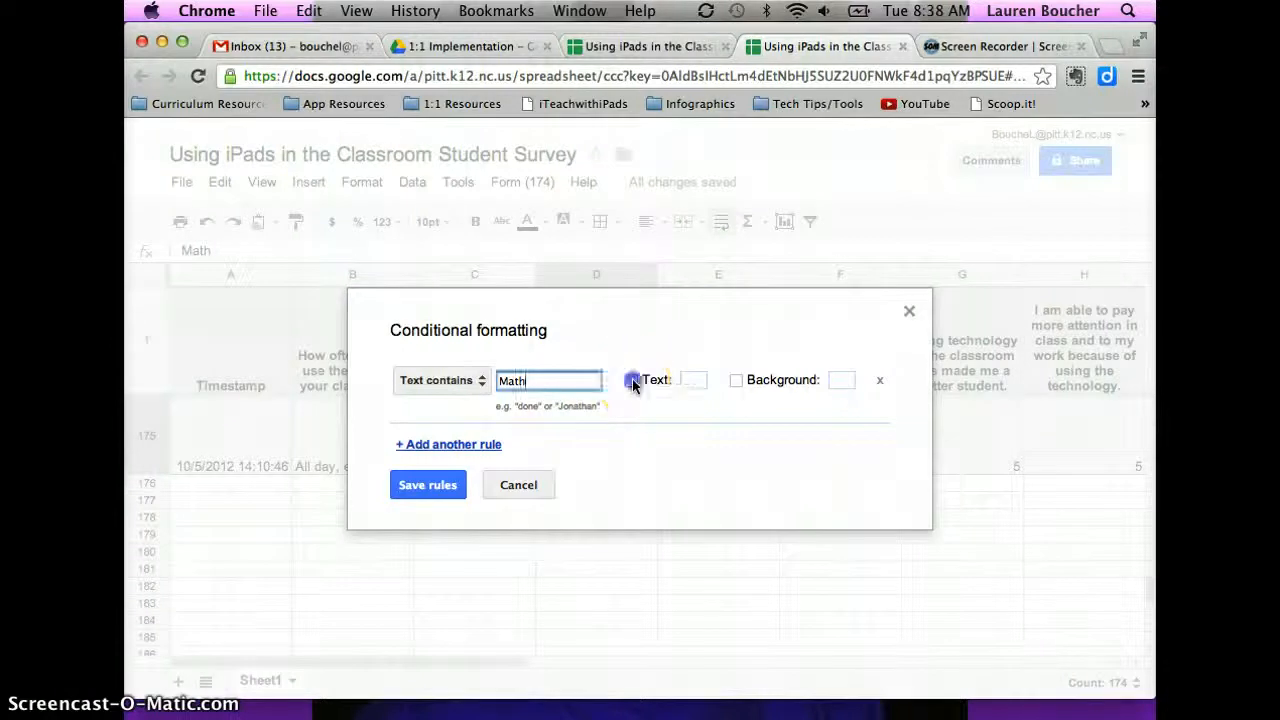
pyautogui.click(703, 419)
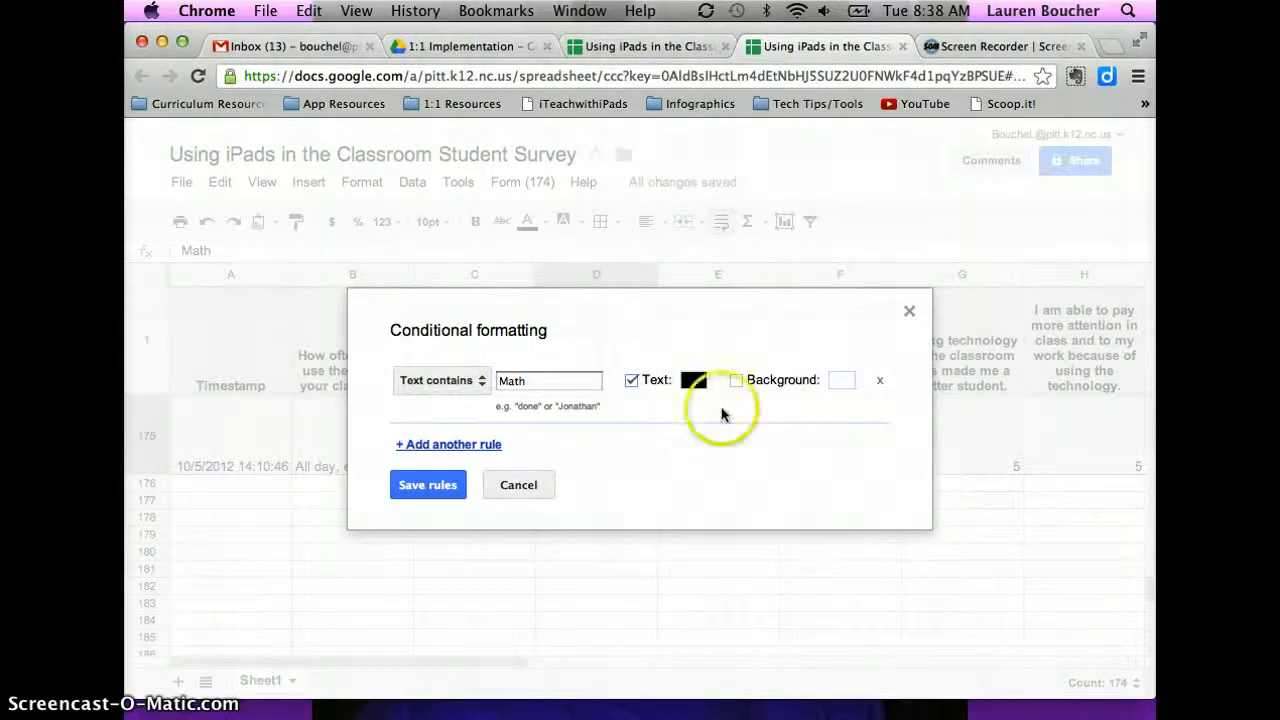
pyautogui.click(735, 380)
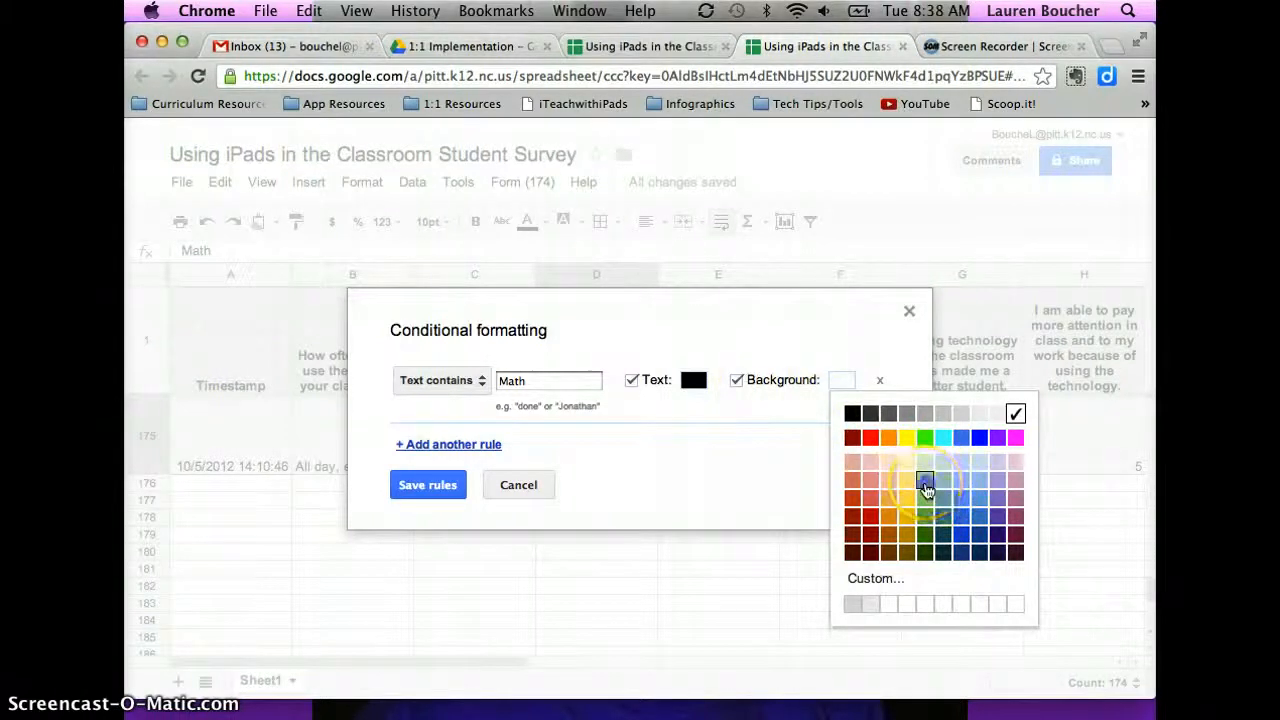
pyautogui.click(925, 484)
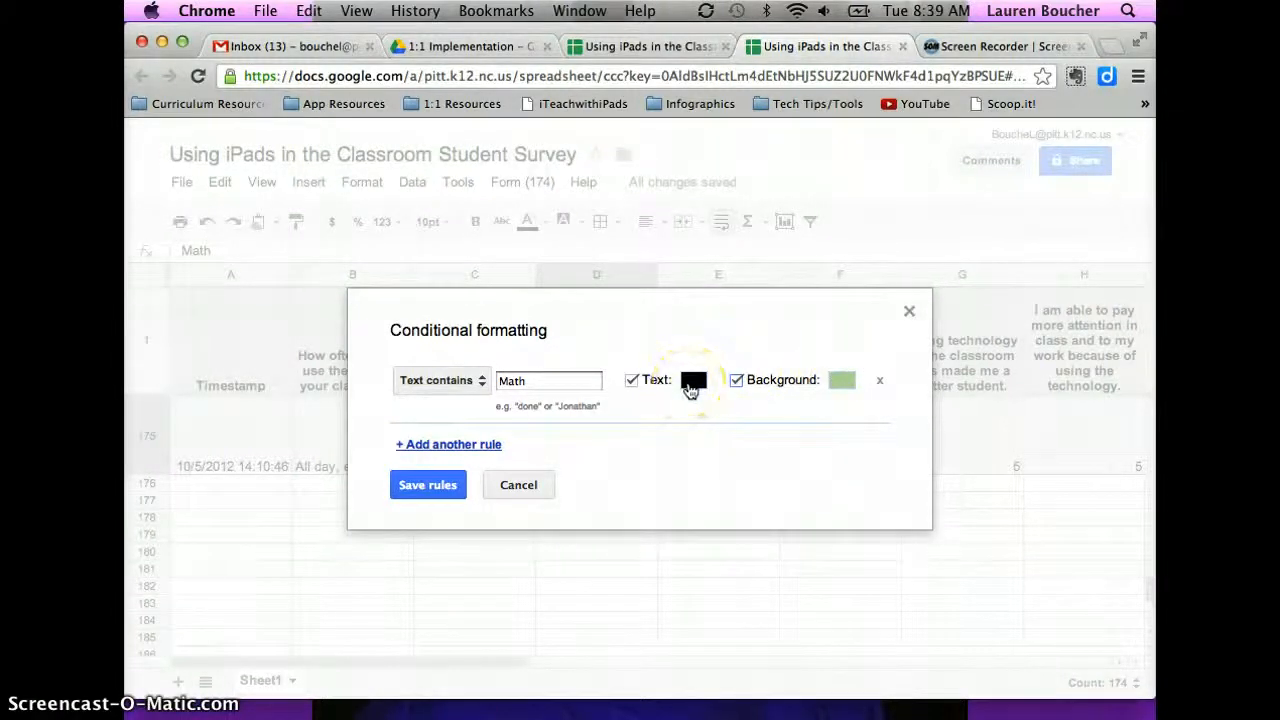
# - Add a rule for text containing "Science" with black text and a light red background
pyautogui.click(461, 450)
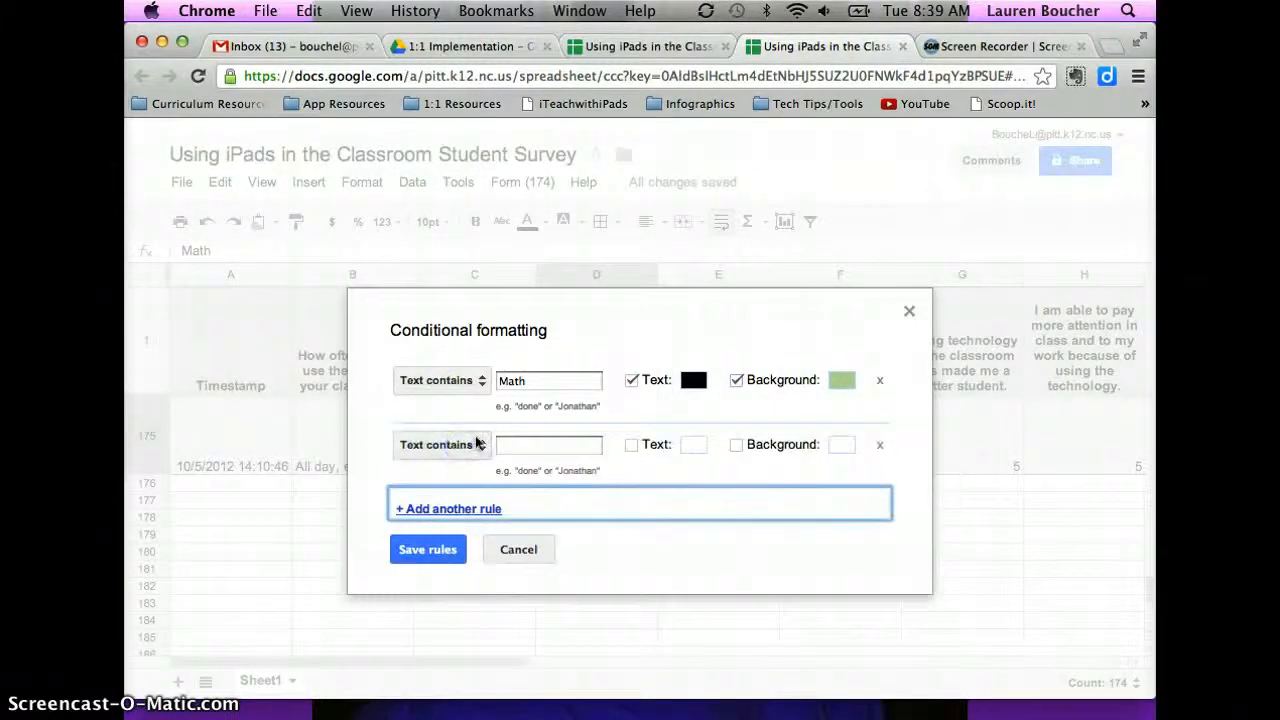
pyautogui.click(512, 447)
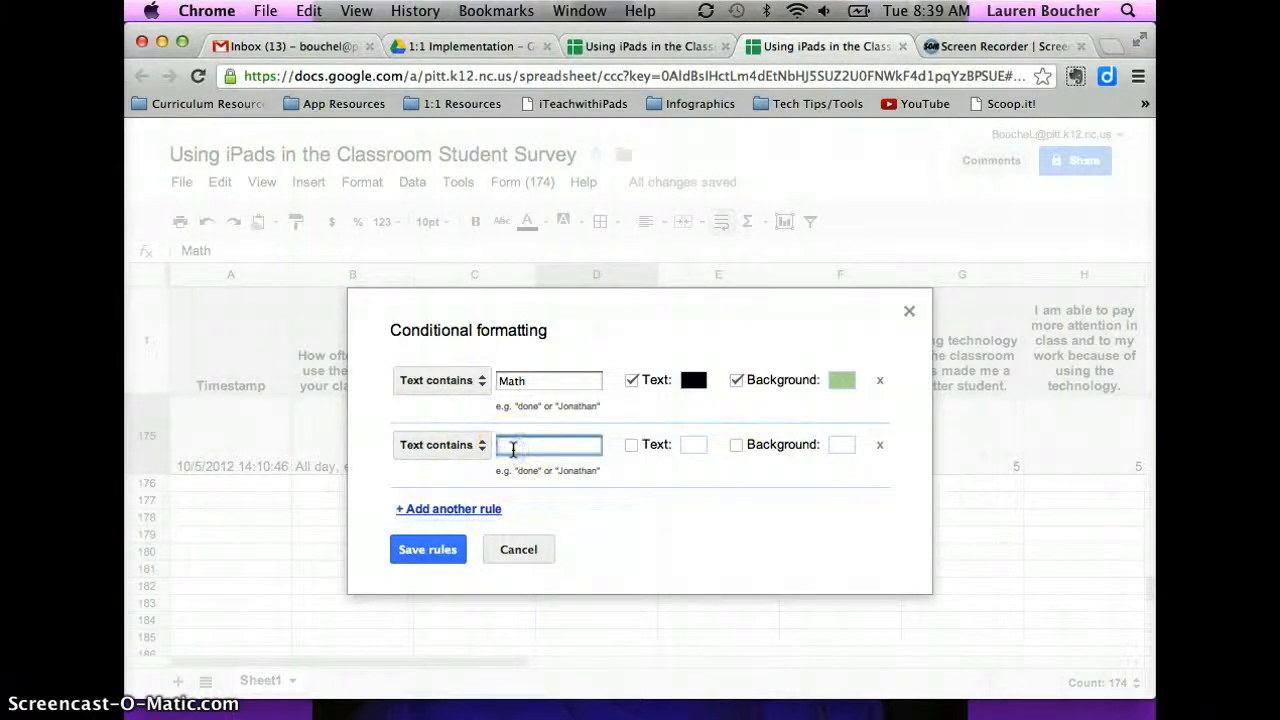
pyautogui.click(631, 445)
pyautogui.click(703, 483)
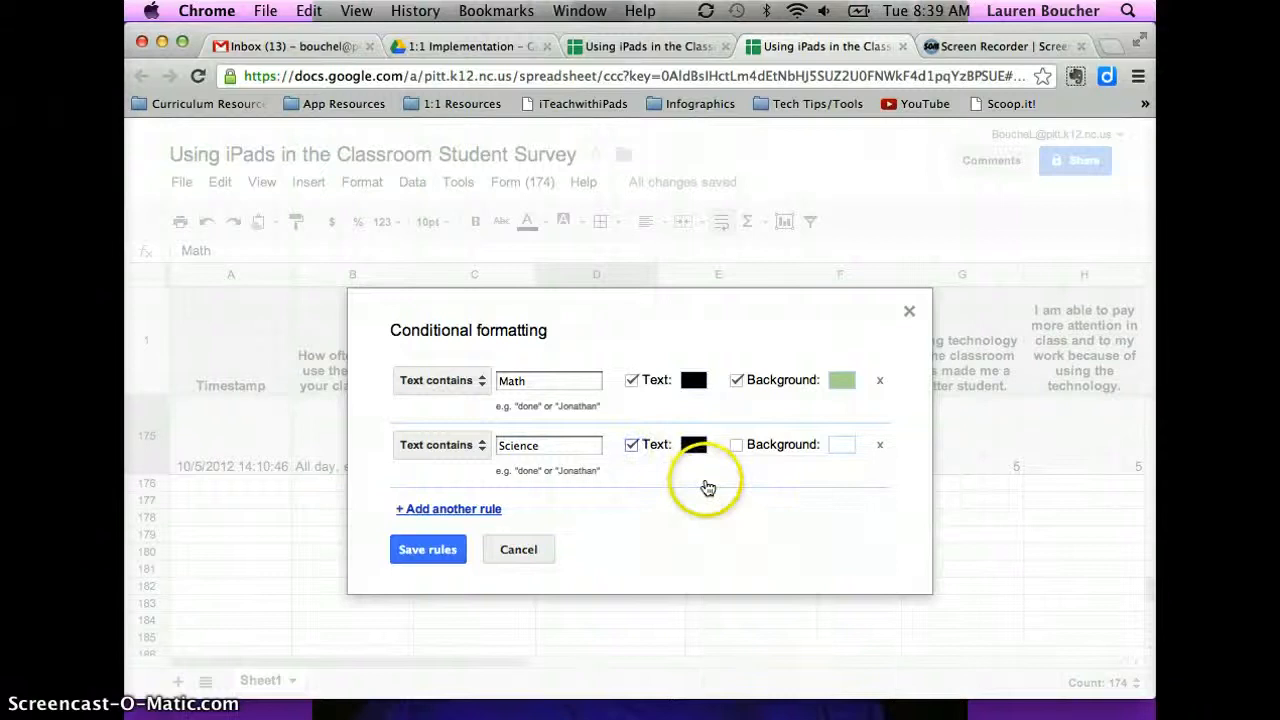
pyautogui.click(842, 445)
pyautogui.click(868, 543)
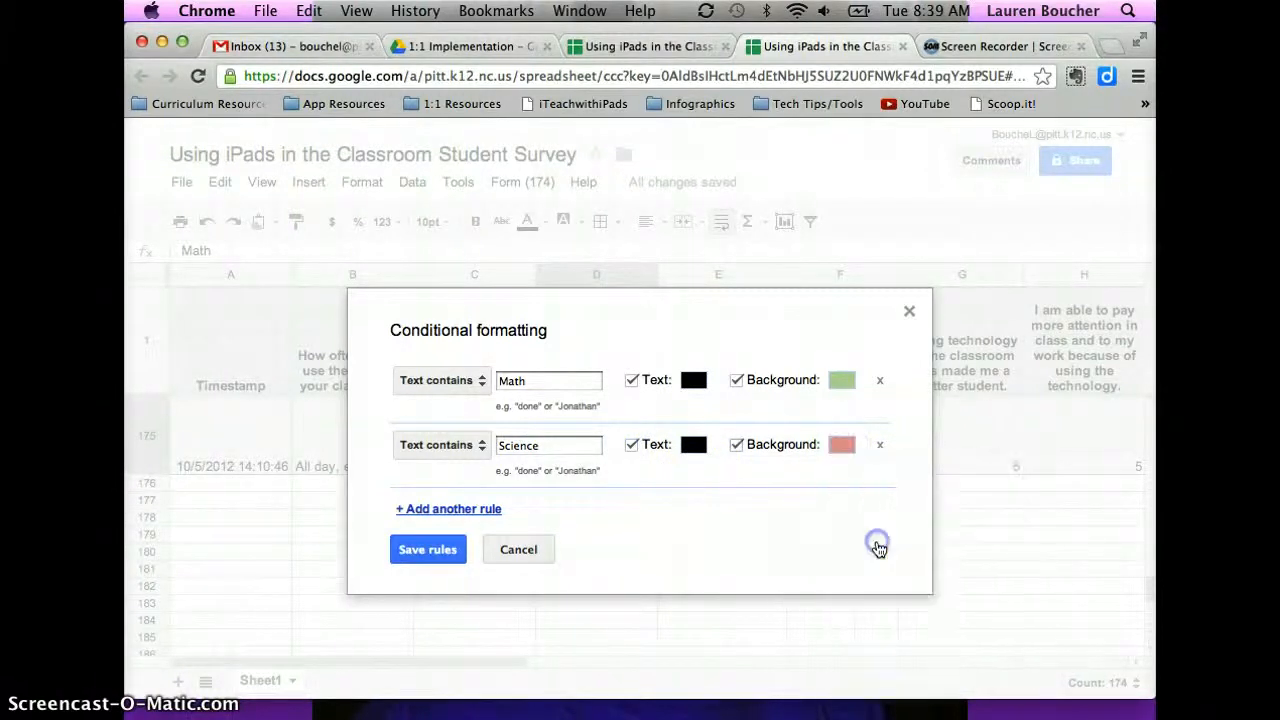
# - Add a rule for text containing "Reading" with black text and a light teal background
pyautogui.click(459, 511)
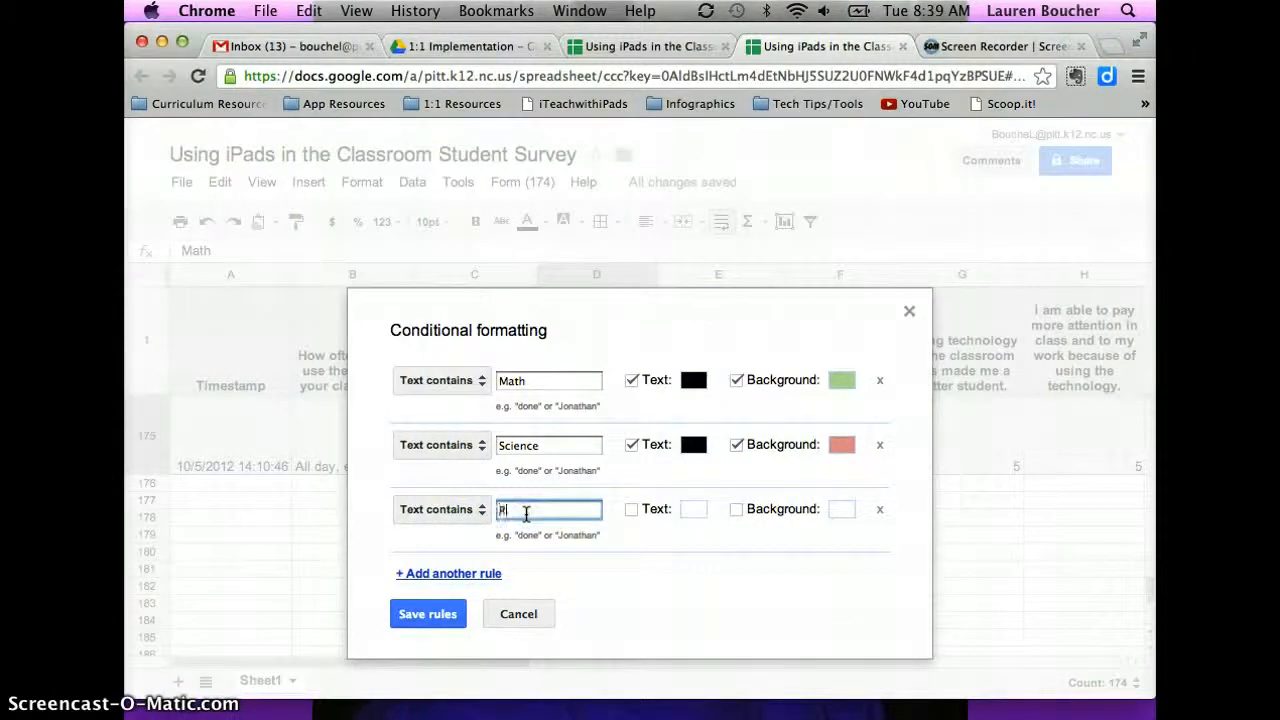
pyautogui.write('Reading')
pyautogui.click(631, 509)
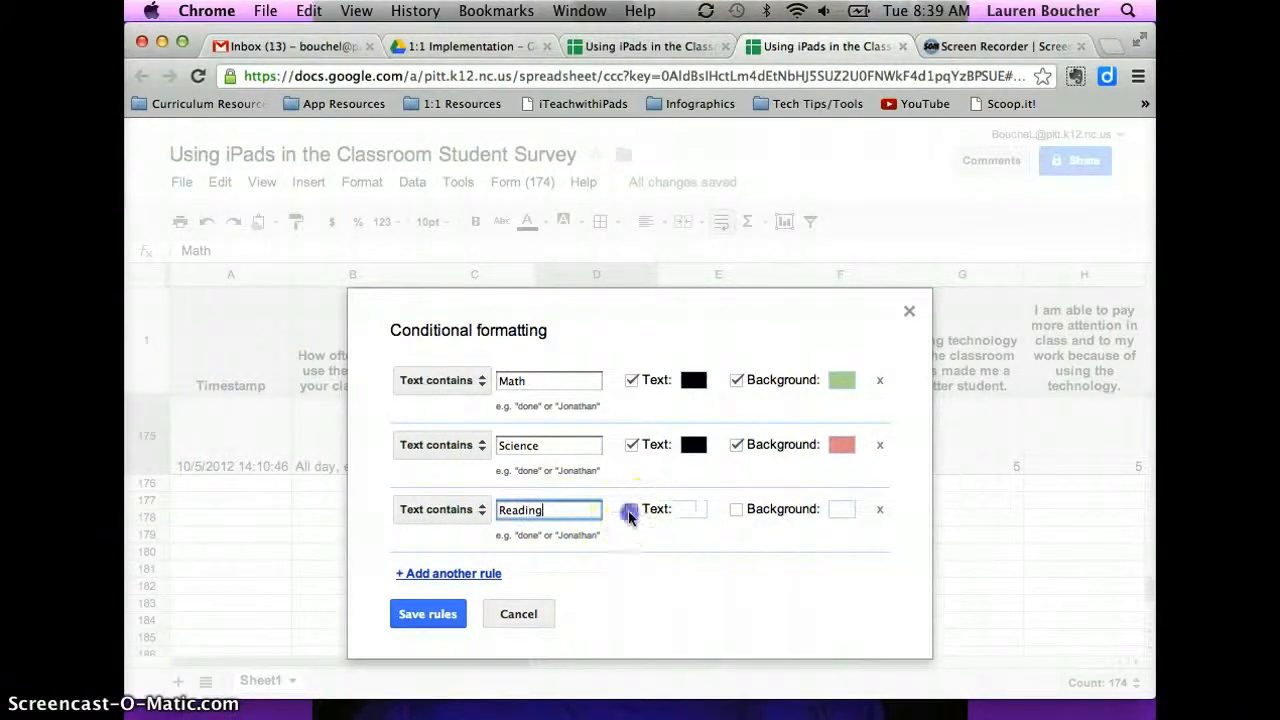
pyautogui.click(705, 287)
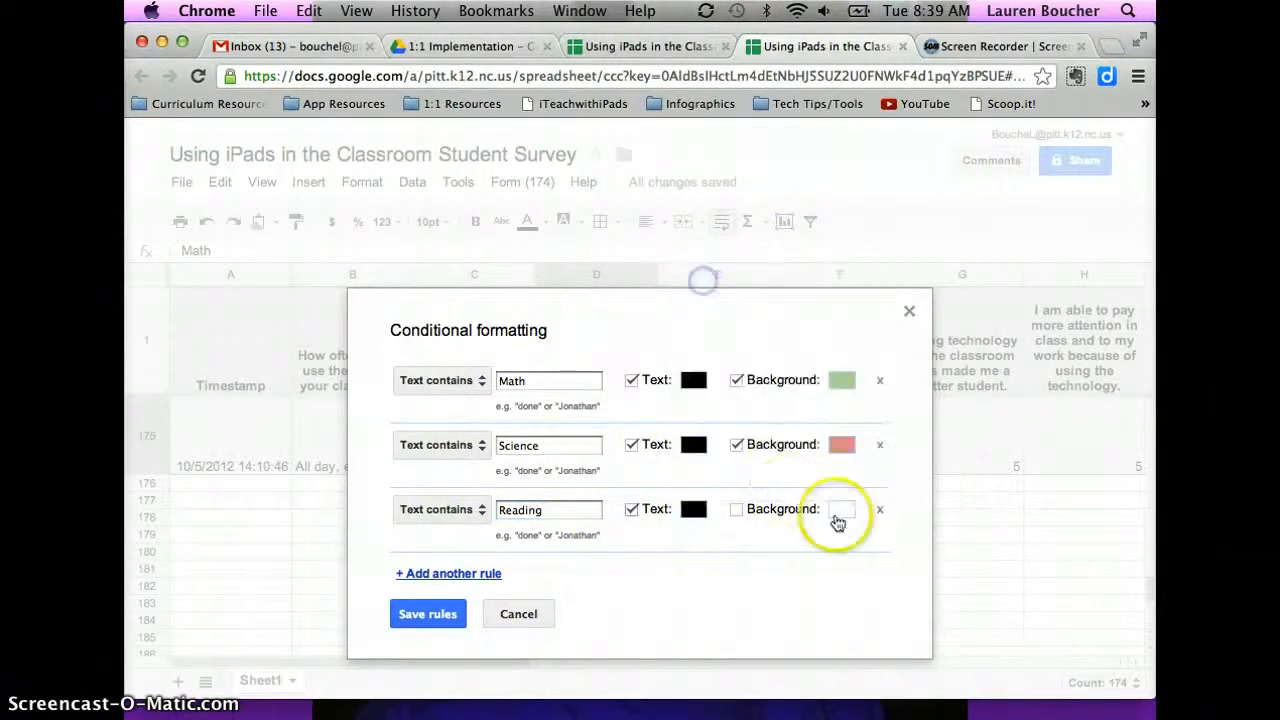
pyautogui.click(736, 510)
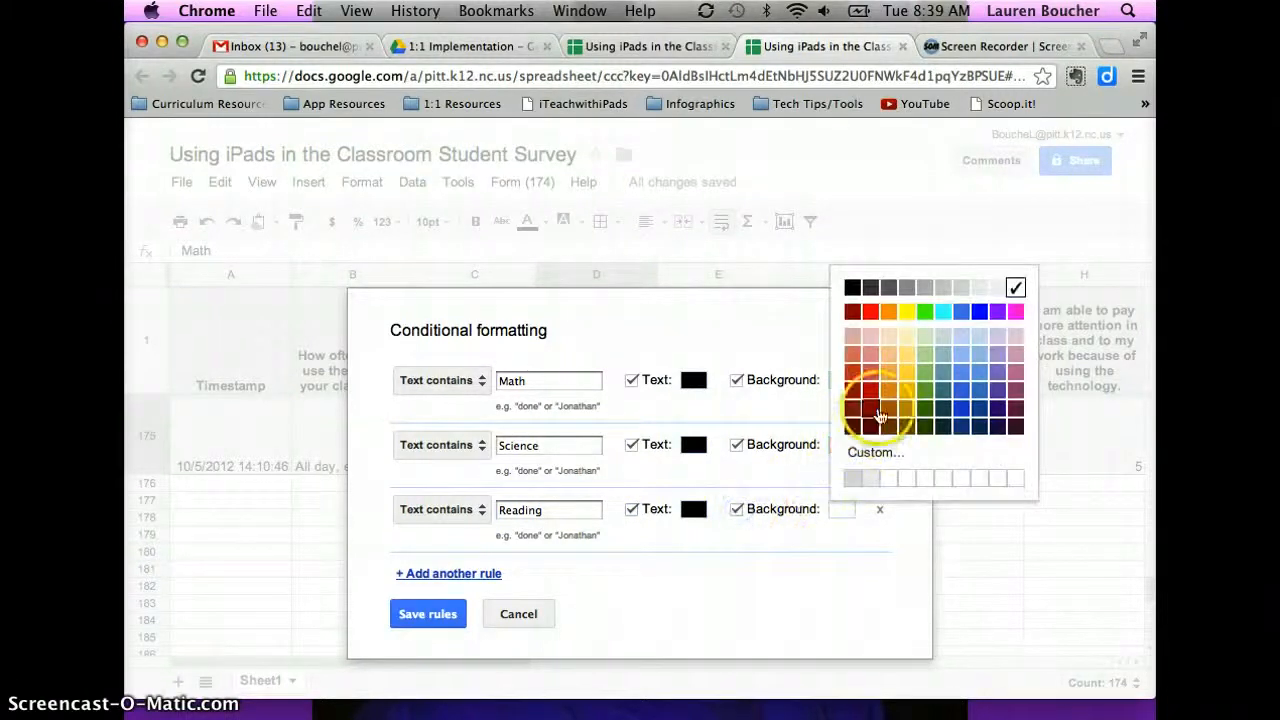
pyautogui.click(943, 354)
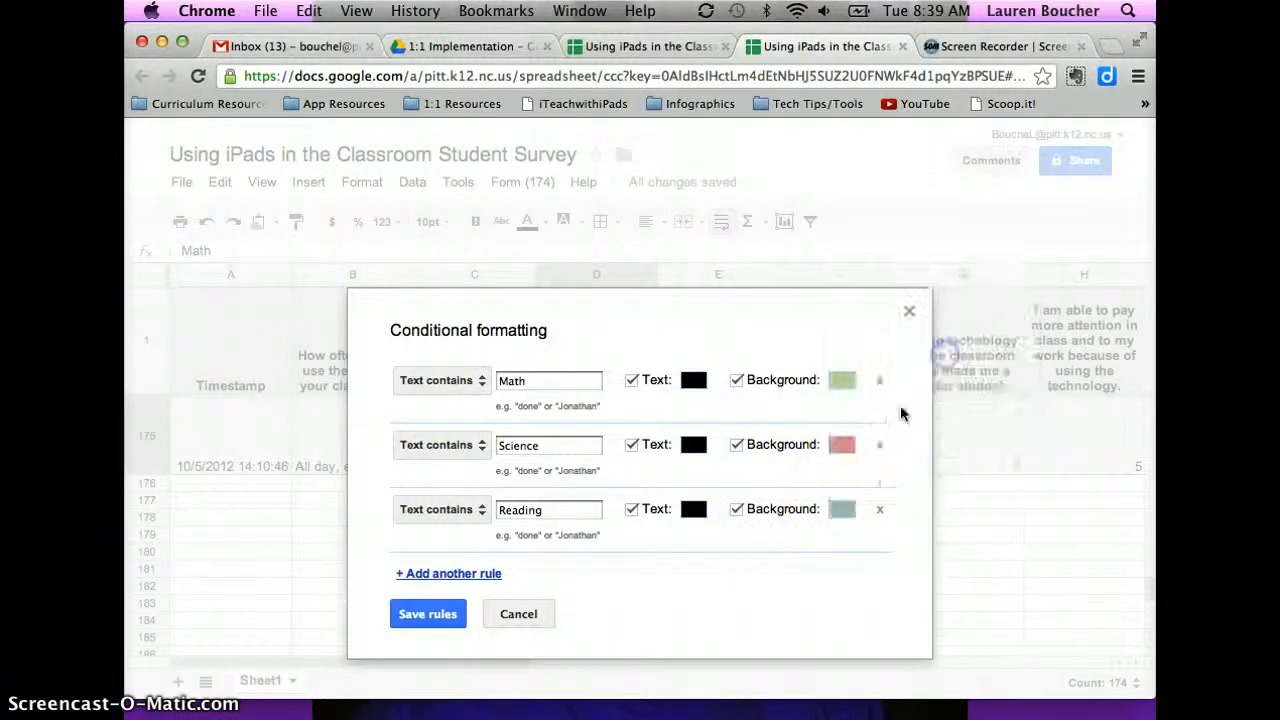
# - Add a rule for text containing "Social Studies" with black text and a light orange background, and save all the rules
pyautogui.click(495, 573)
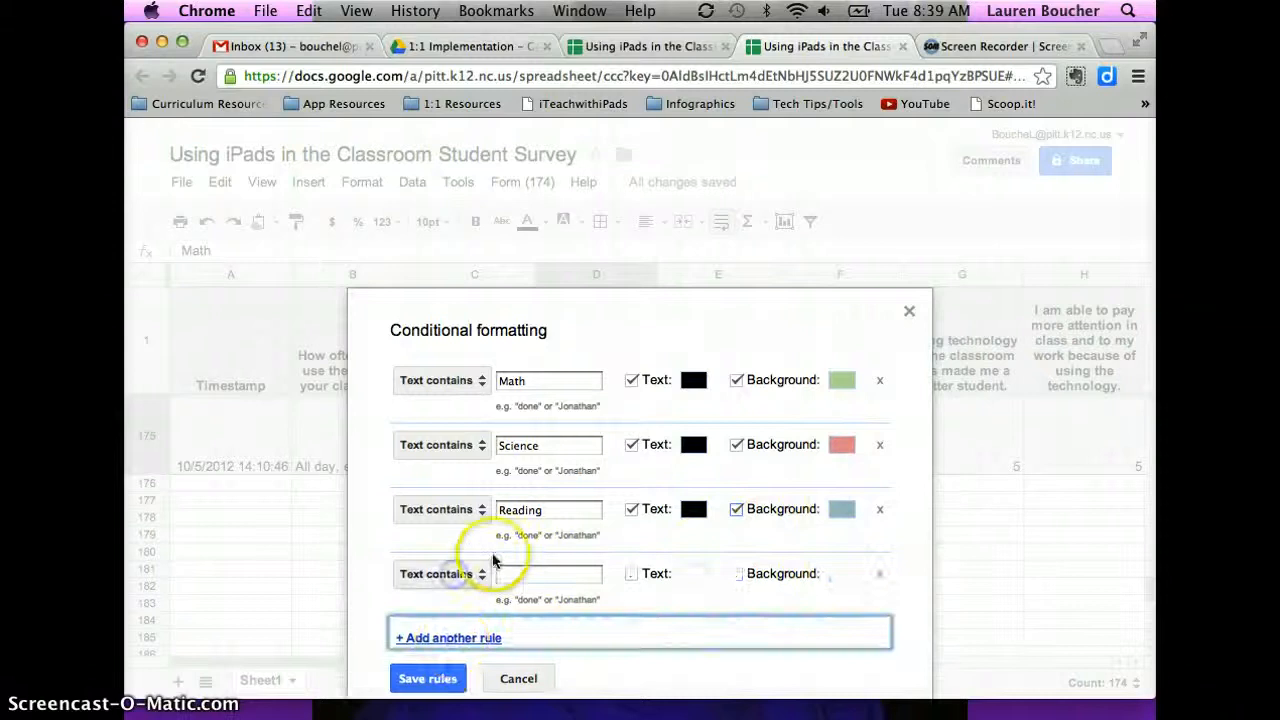
pyautogui.click(550, 573)
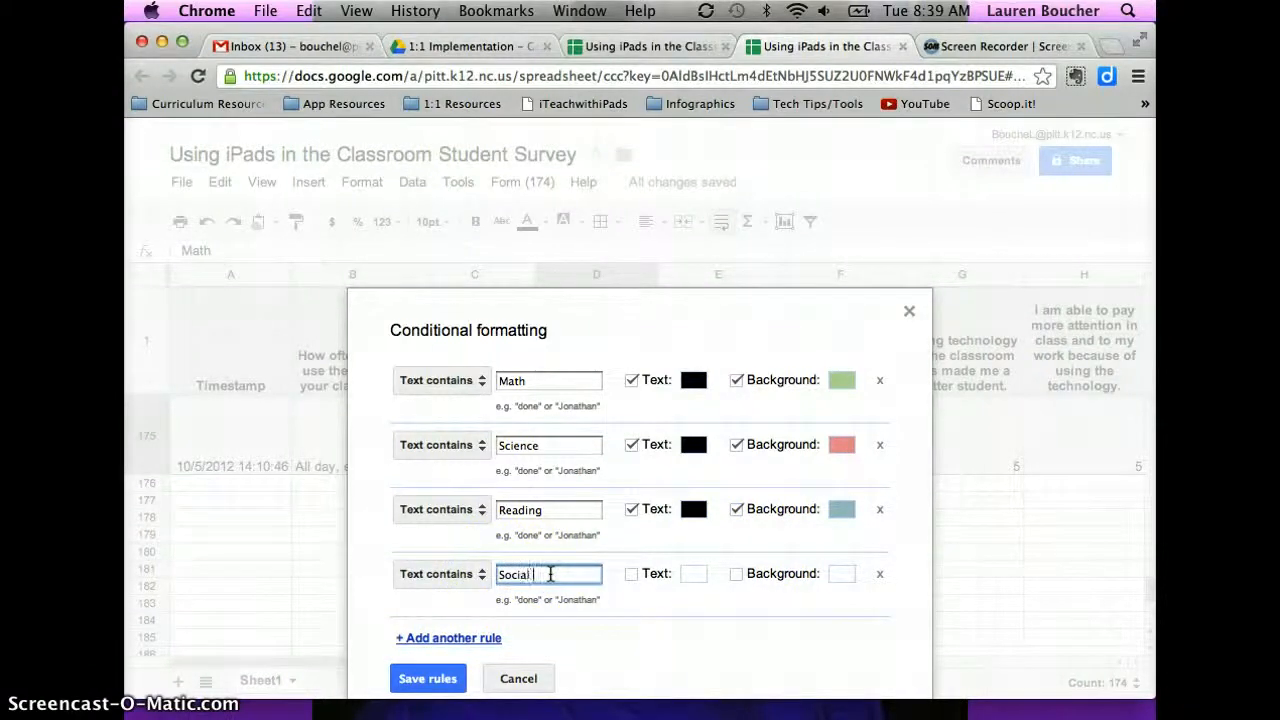
pyautogui.write('Social Studies')
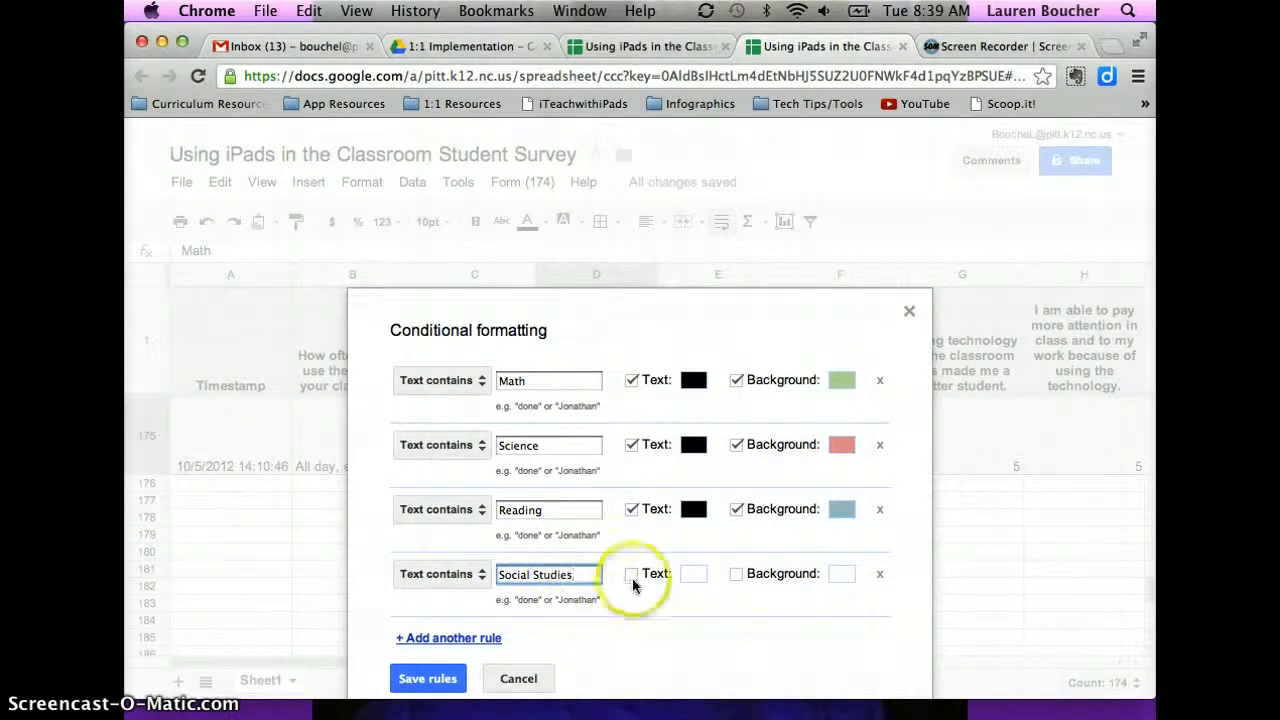
pyautogui.click(631, 573)
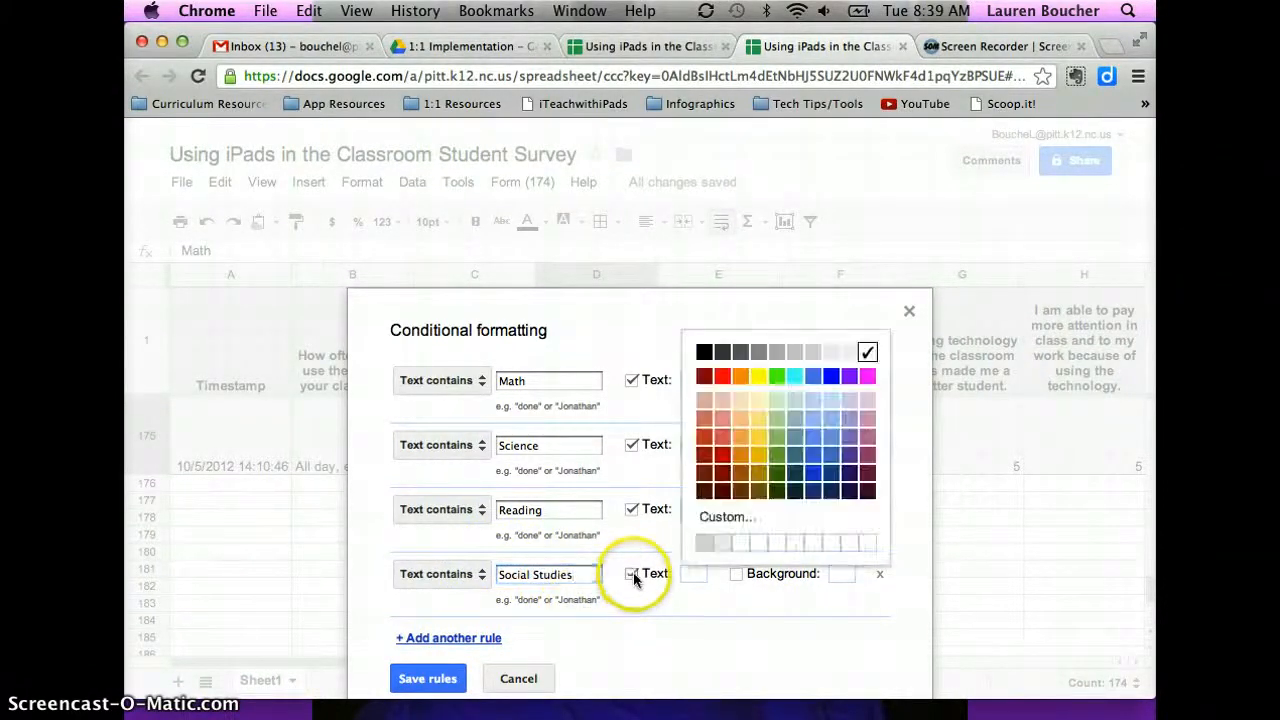
pyautogui.click(704, 352)
pyautogui.click(737, 573)
pyautogui.click(889, 422)
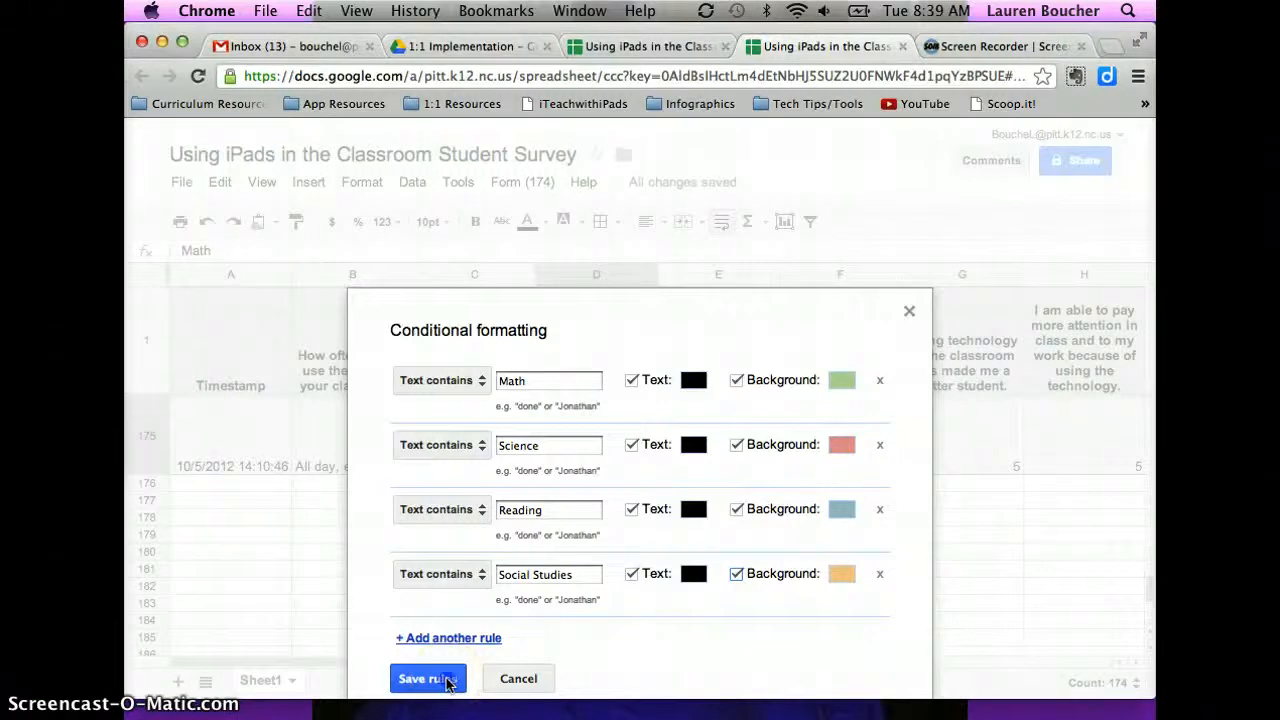
pyautogui.click(446, 680)
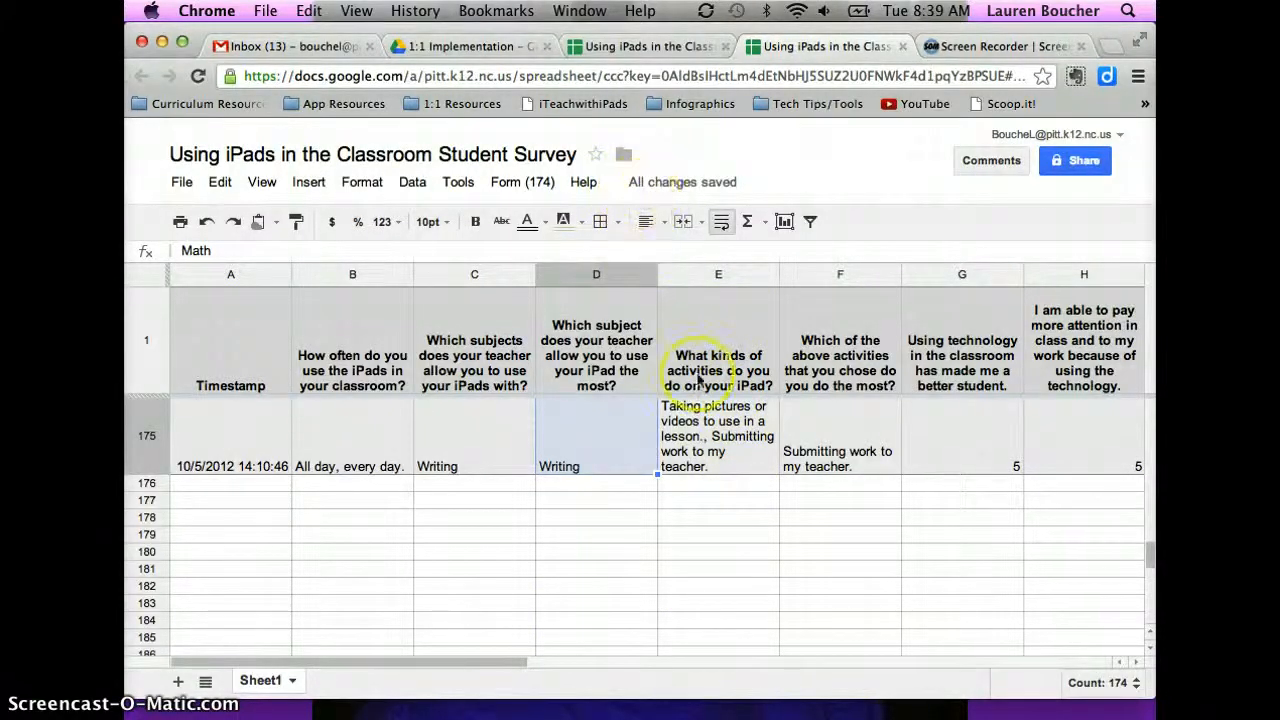
# - Review the color coding of the subject answers in column D from the first response down to row 155
pyautogui.moveTo(1150, 560); pyautogui.dragTo(1154, 414)
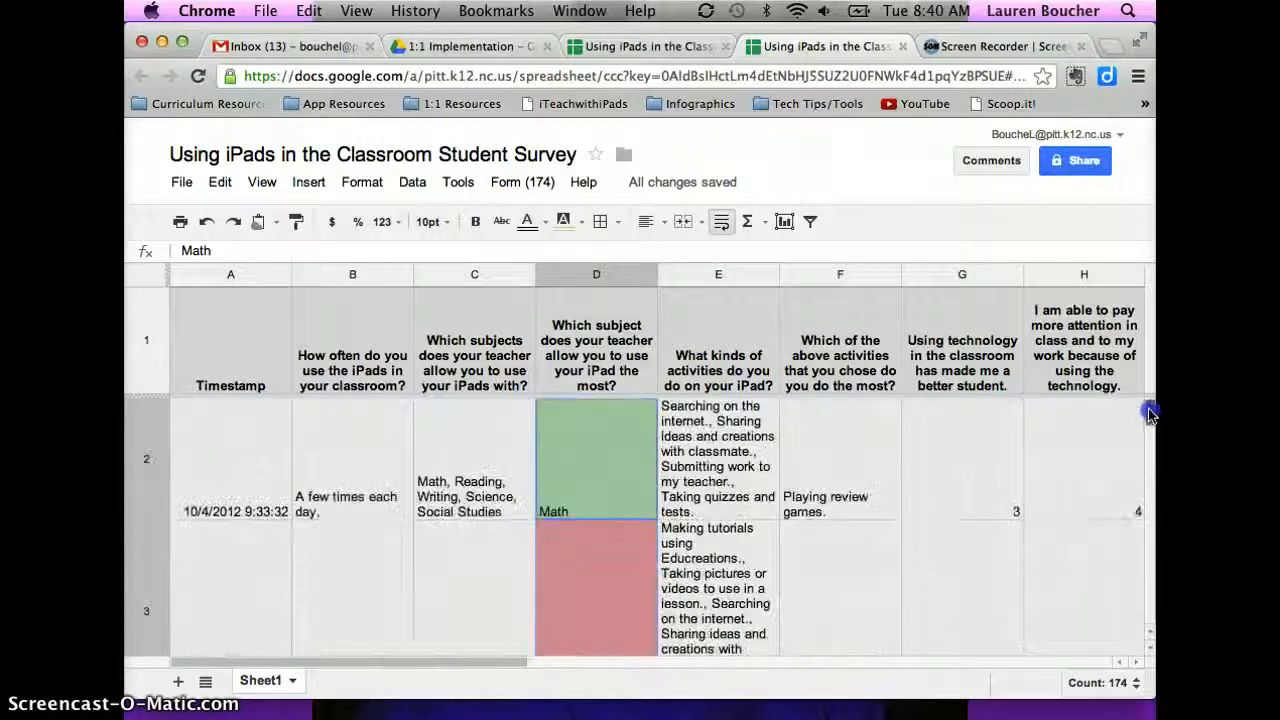
pyautogui.moveTo(592, 486); pyautogui.dragTo(631, 627)
pyautogui.moveTo(630, 685); pyautogui.dragTo(630, 685)
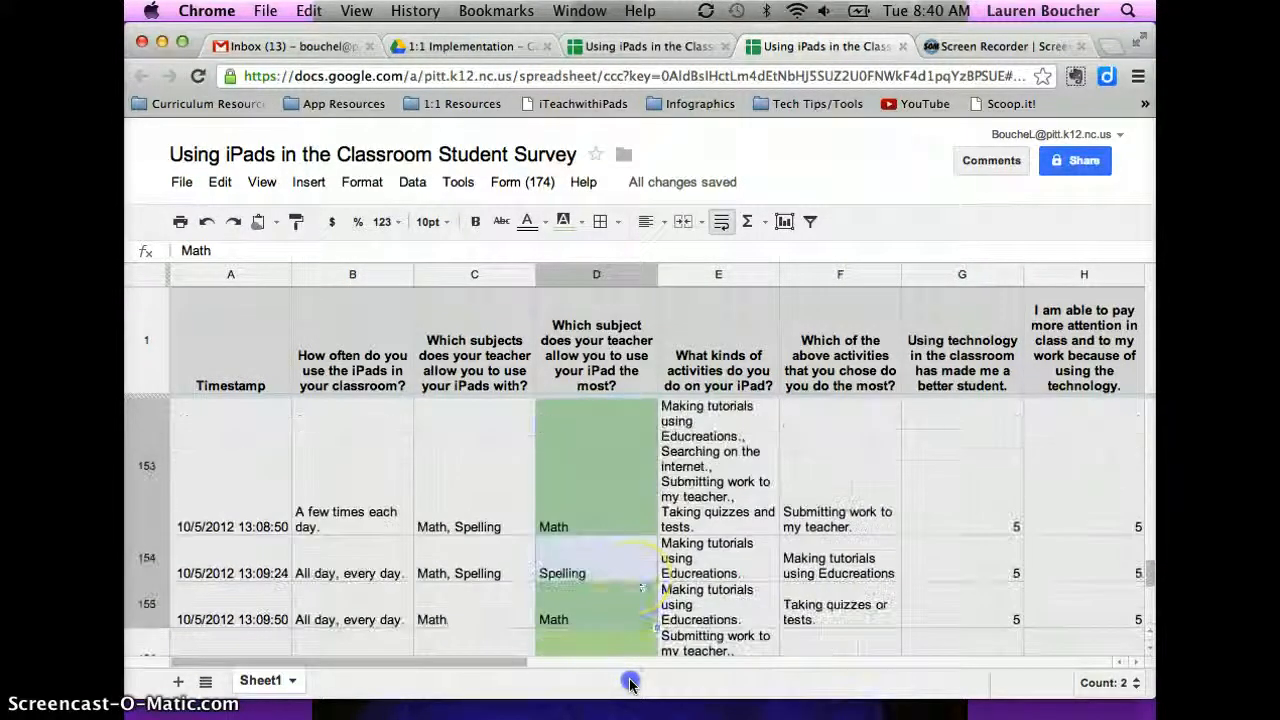
pyautogui.click(829, 449)
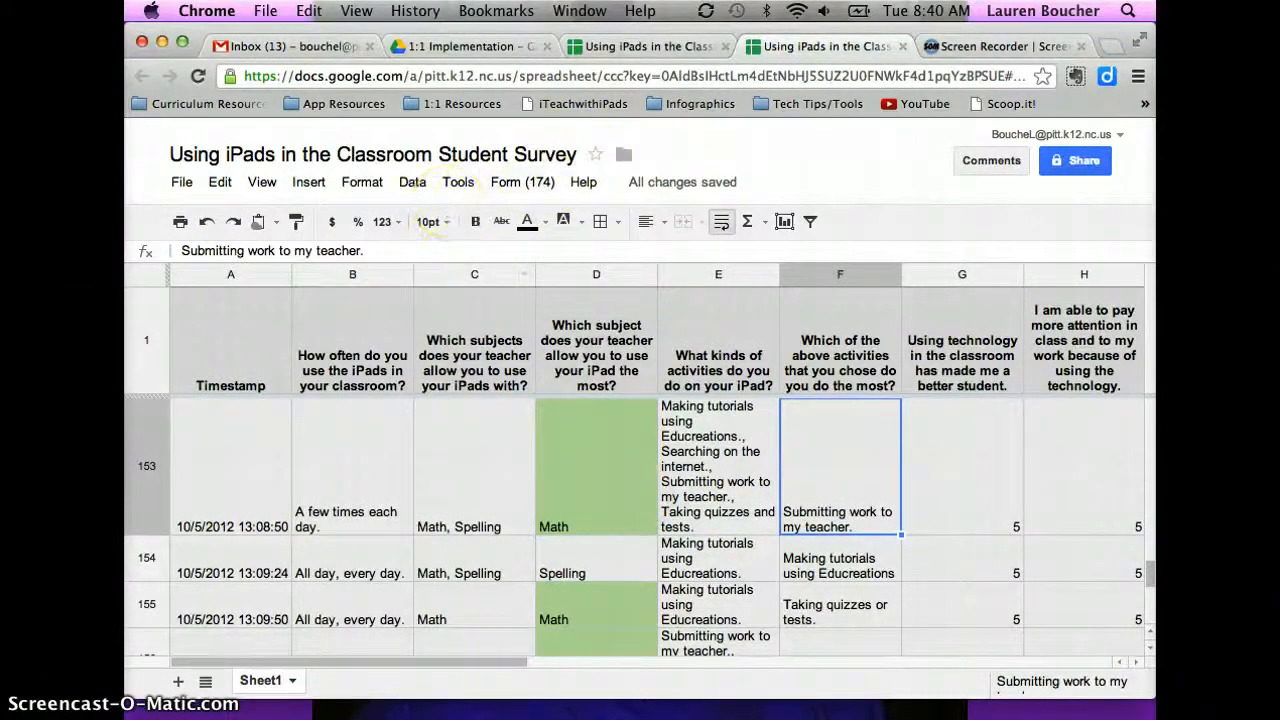
# - Switch to the teacher survey spreadsheet and review the Favorable, Neutral and Not Favorable percentages at the top of the Sept. Survey sheet
pyautogui.click(668, 50)
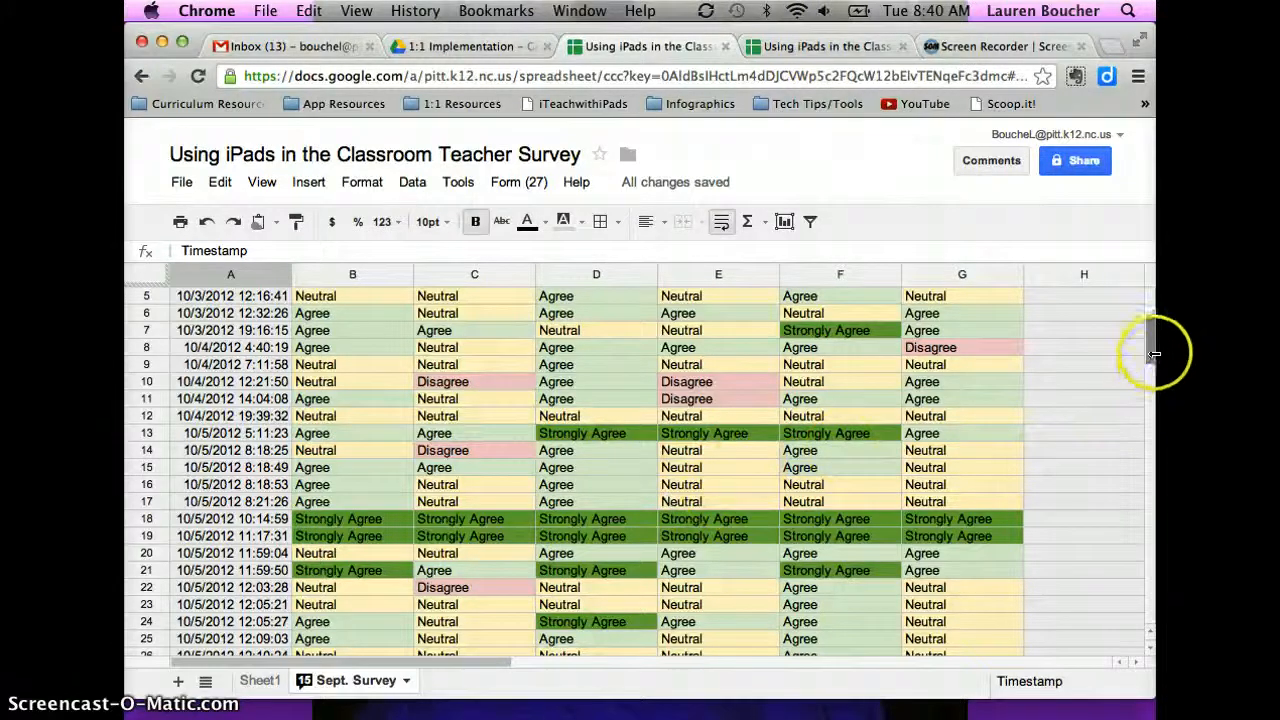
pyautogui.scroll(1, 1150, 352)
pyautogui.scroll(1, 1152, 352)
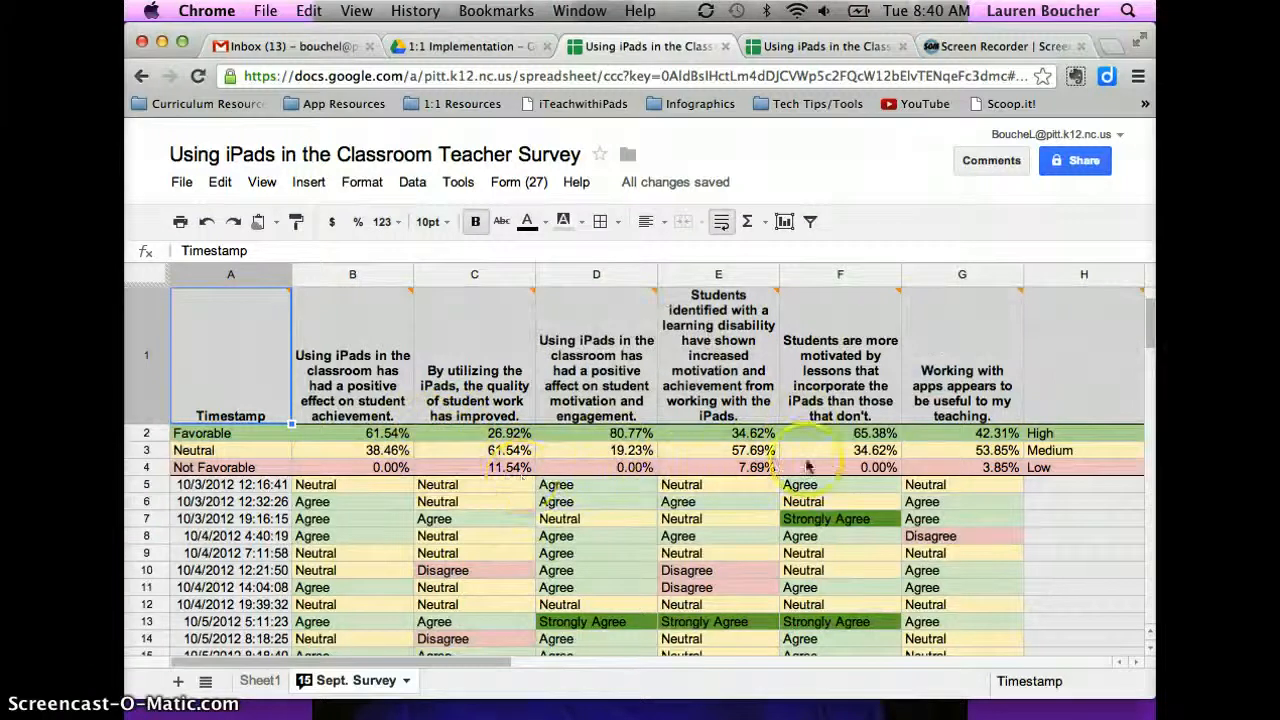
# - Examine the Totals section below the teacher responses and inspect the formula behind the Strongly Agree percentage in B33
pyautogui.click(1151, 649)
pyautogui.click(1151, 649)
pyautogui.click(1151, 649)
pyautogui.click(1151, 649)
pyautogui.click(1151, 649)
pyautogui.click(1151, 649)
pyautogui.click(1151, 649)
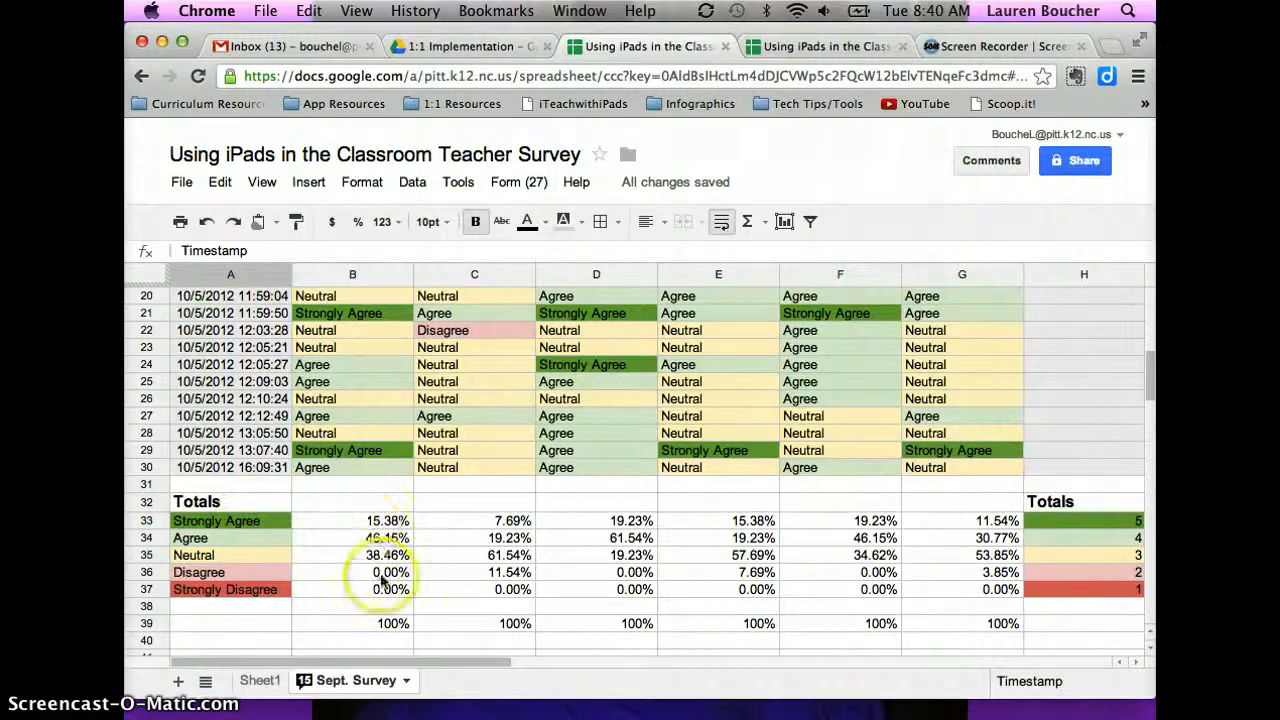
pyautogui.click(338, 524)
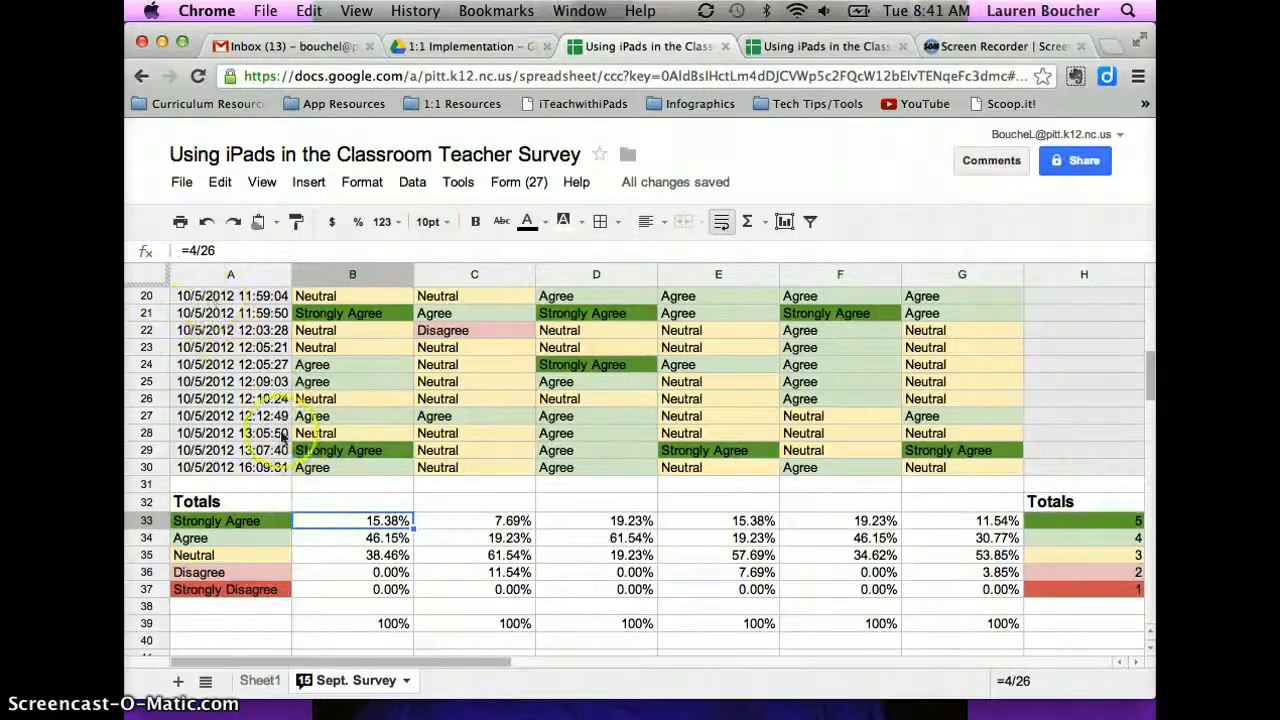
pyautogui.scroll(-1, 470, 645)
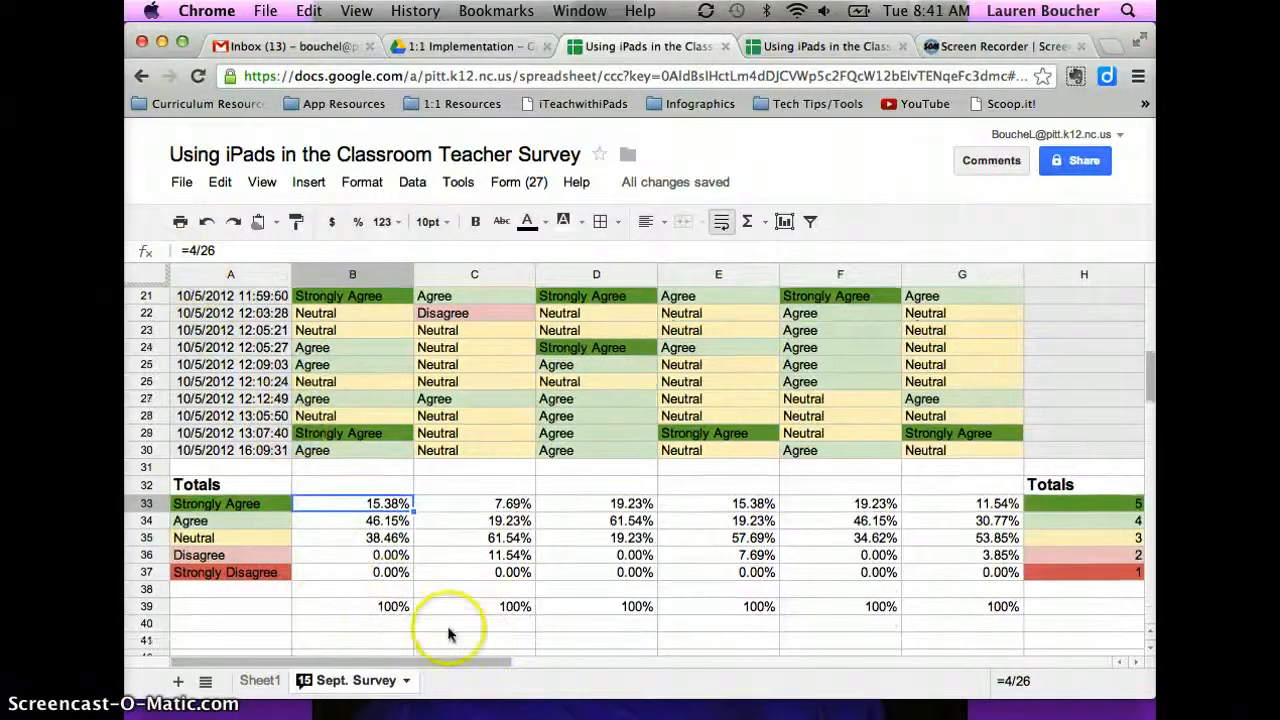
# - Enter the formula =5/29 in cell B40 and format the result as a percentage
pyautogui.click(395, 627)
pyautogui.write('=')
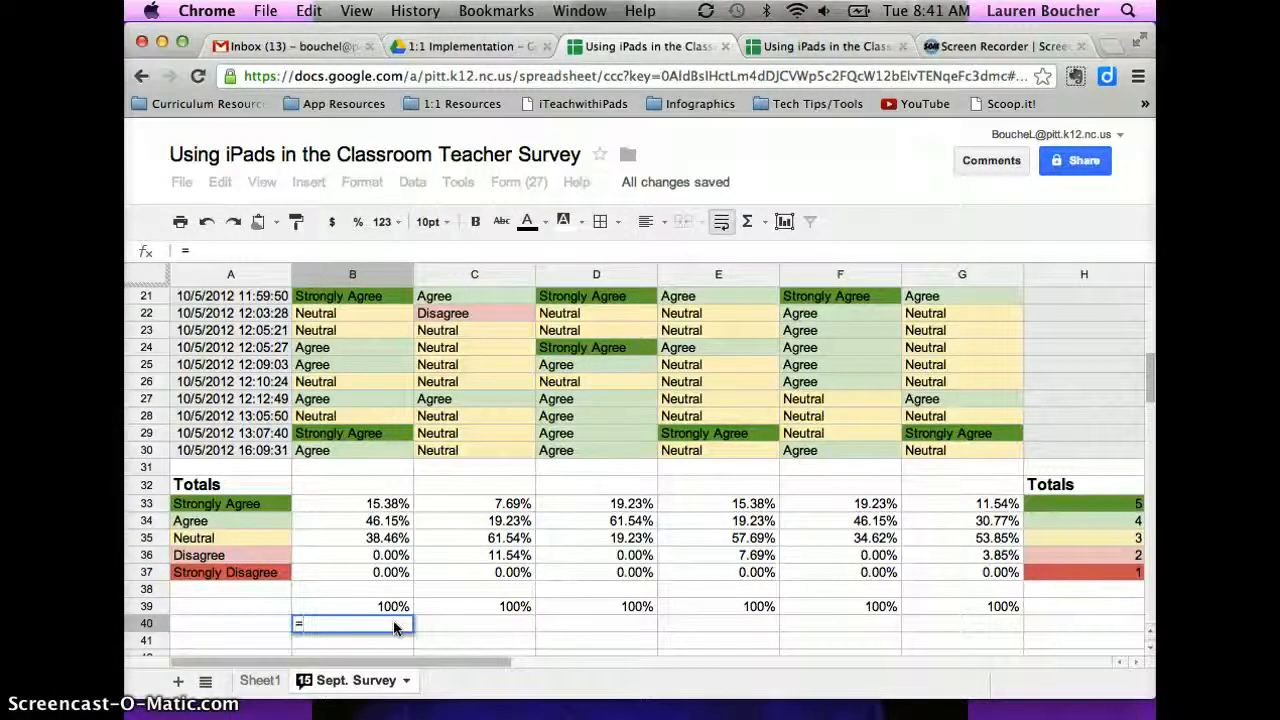
pyautogui.write('5/29')
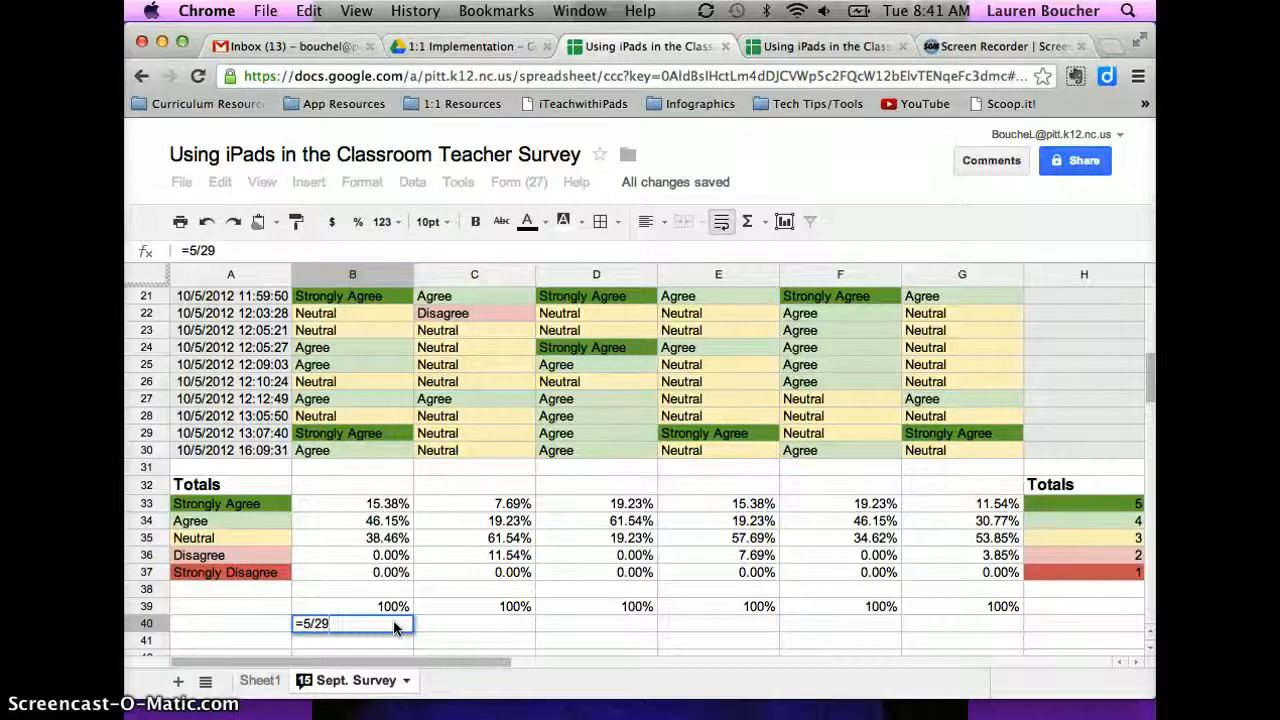
pyautogui.press('Return')
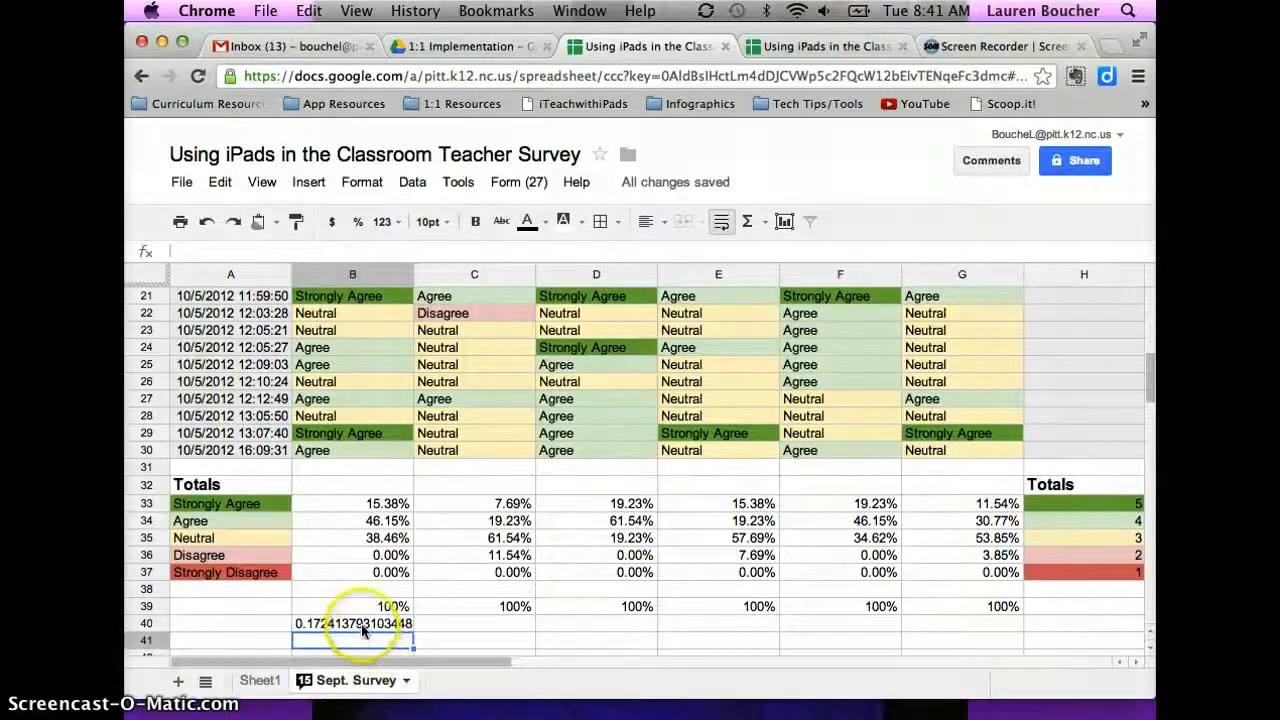
pyautogui.click(362, 625)
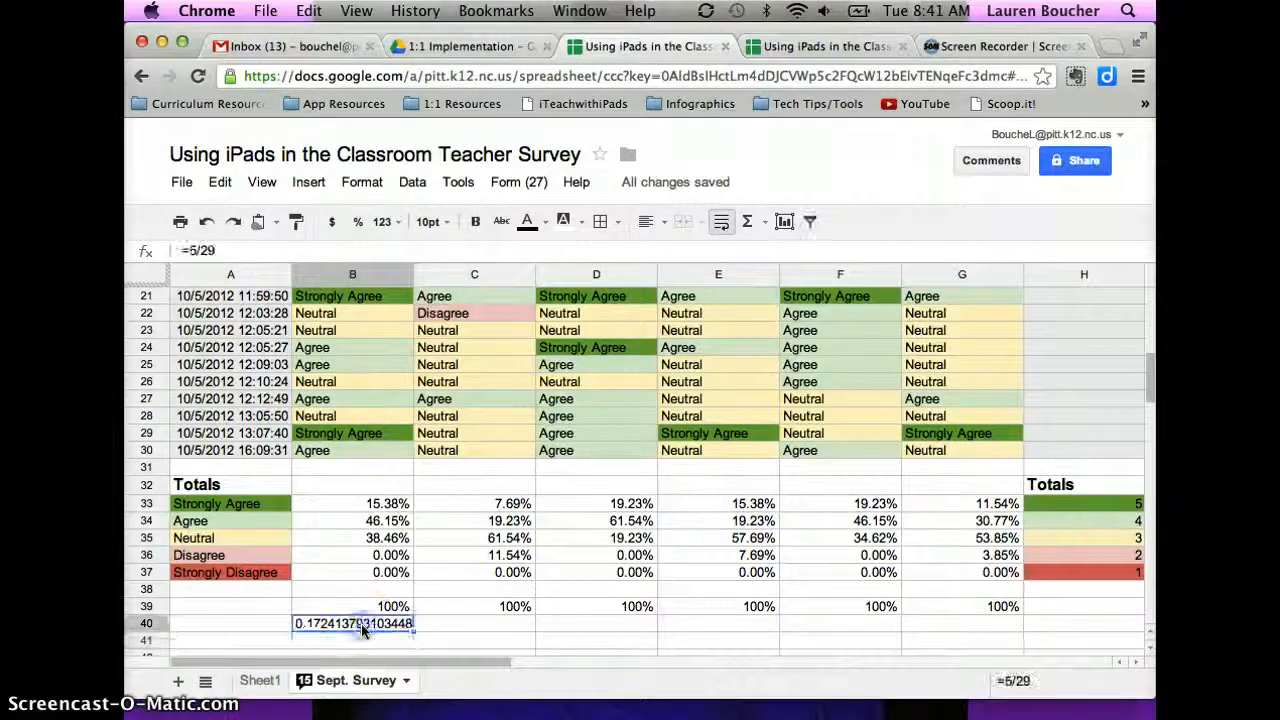
pyautogui.click(358, 224)
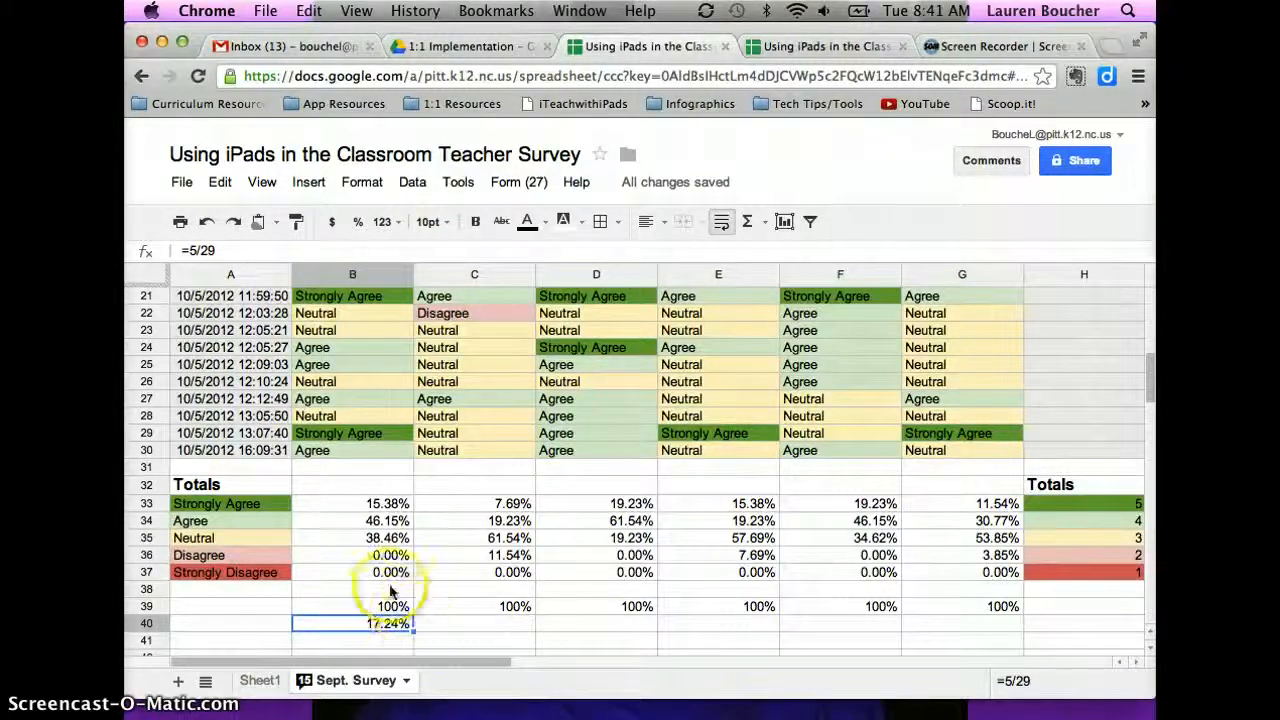
# - Add a SUM formula in cell C40 that totals the percentages in C33:C37
pyautogui.click(504, 624)
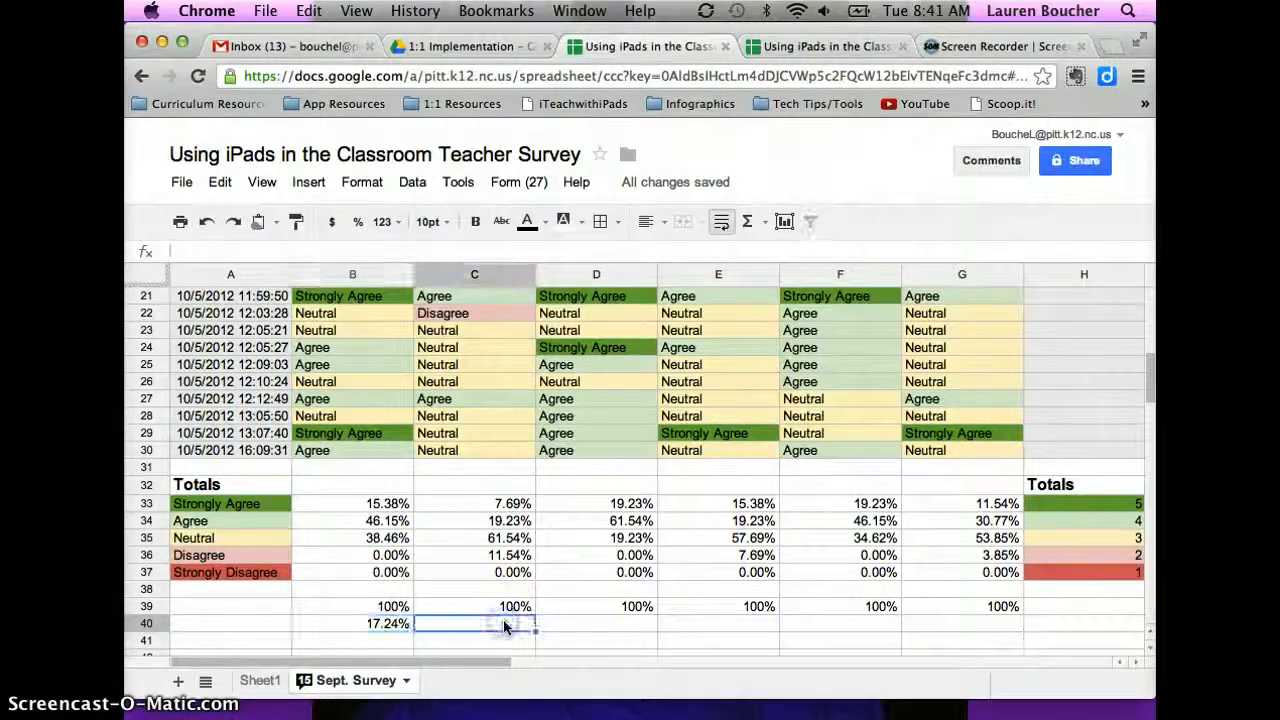
pyautogui.write('=sum')
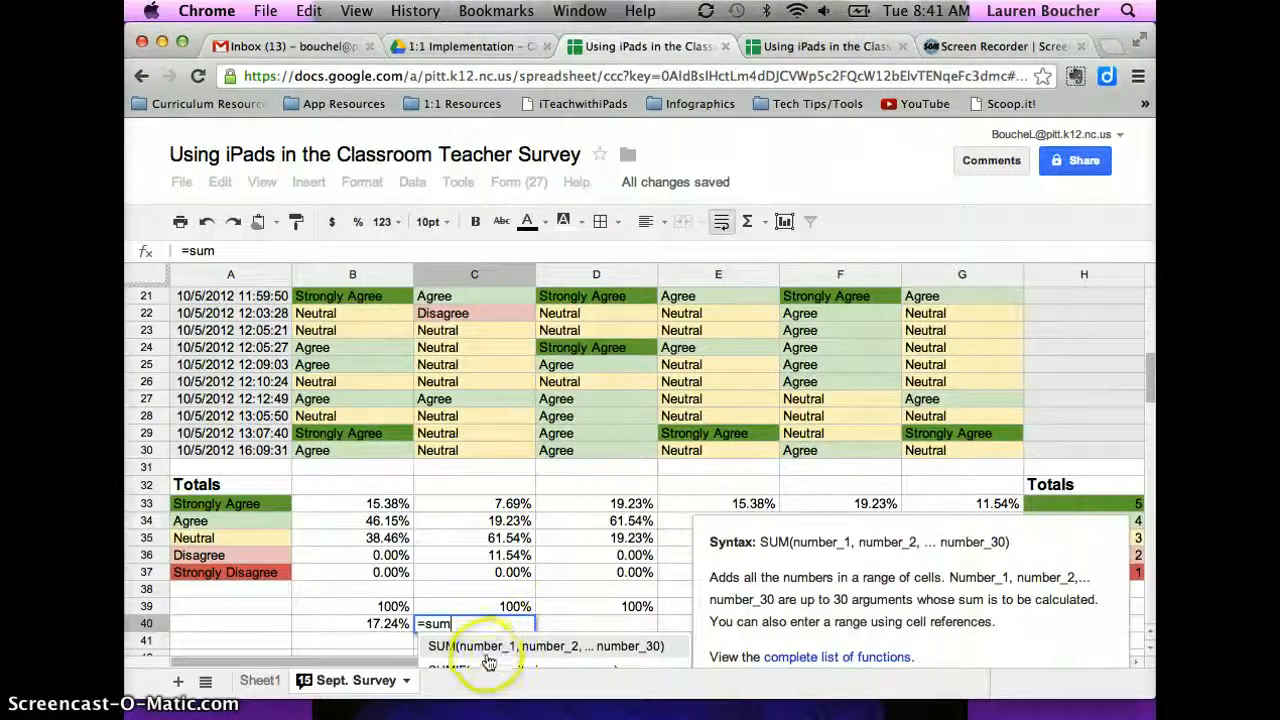
pyautogui.click(470, 646)
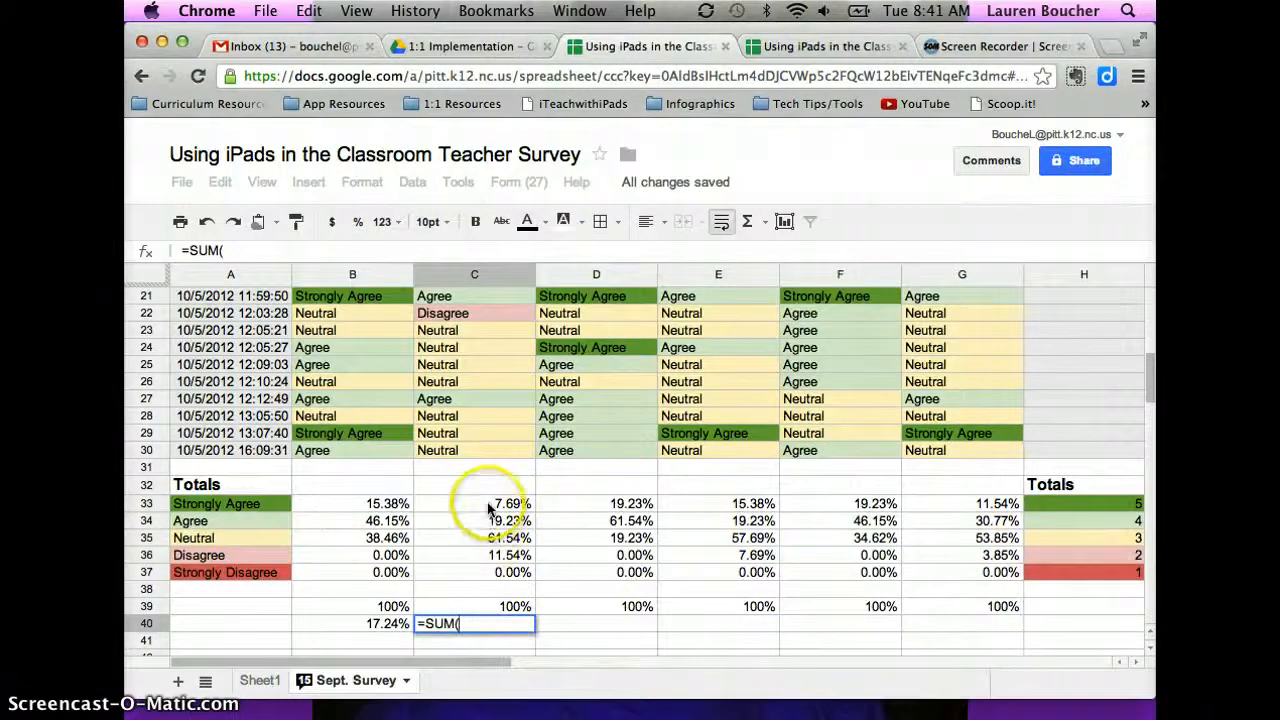
pyautogui.moveTo(485, 504); pyautogui.dragTo(480, 572)
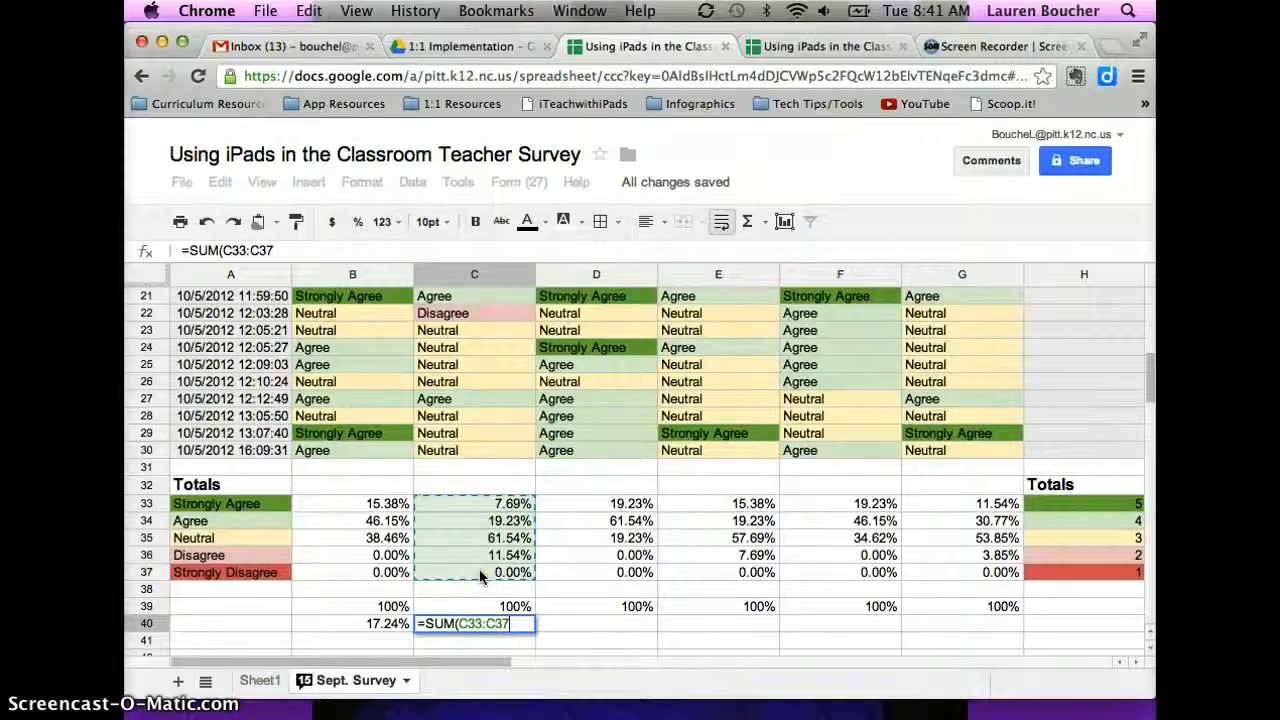
pyautogui.press('Return')
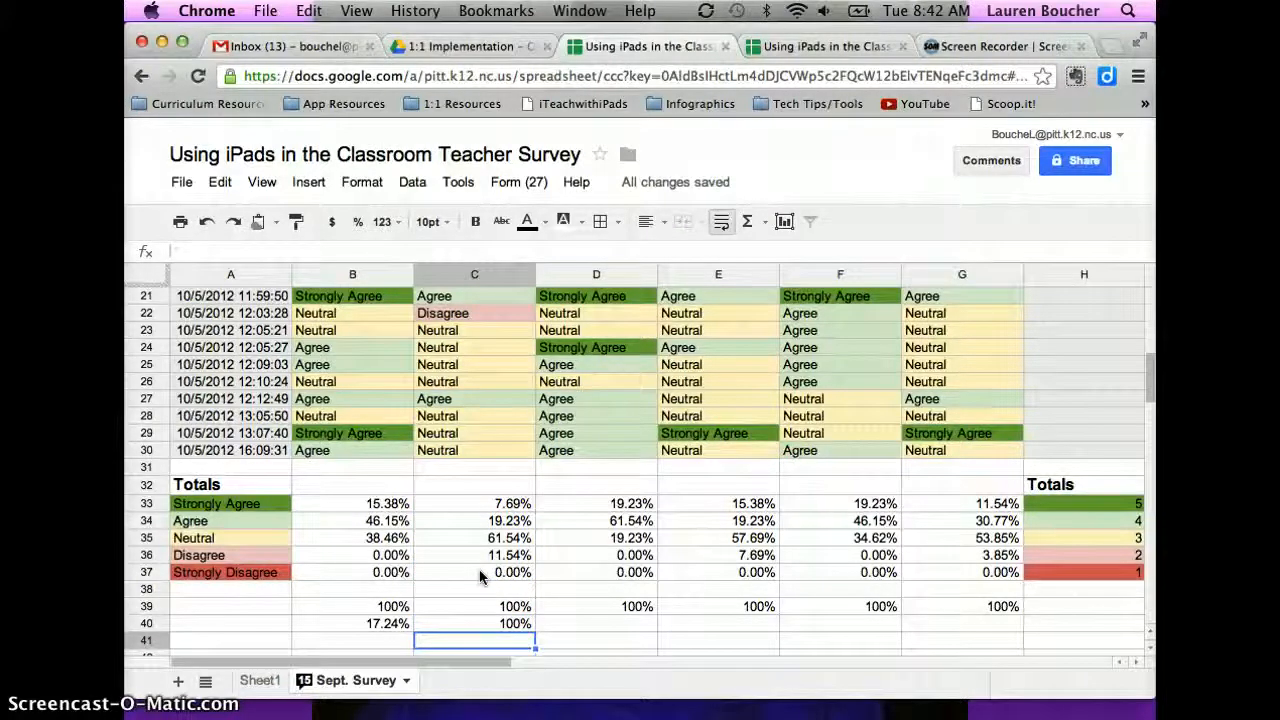
# - Clear the example formulas from cells C40 and B40
pyautogui.click(515, 630)
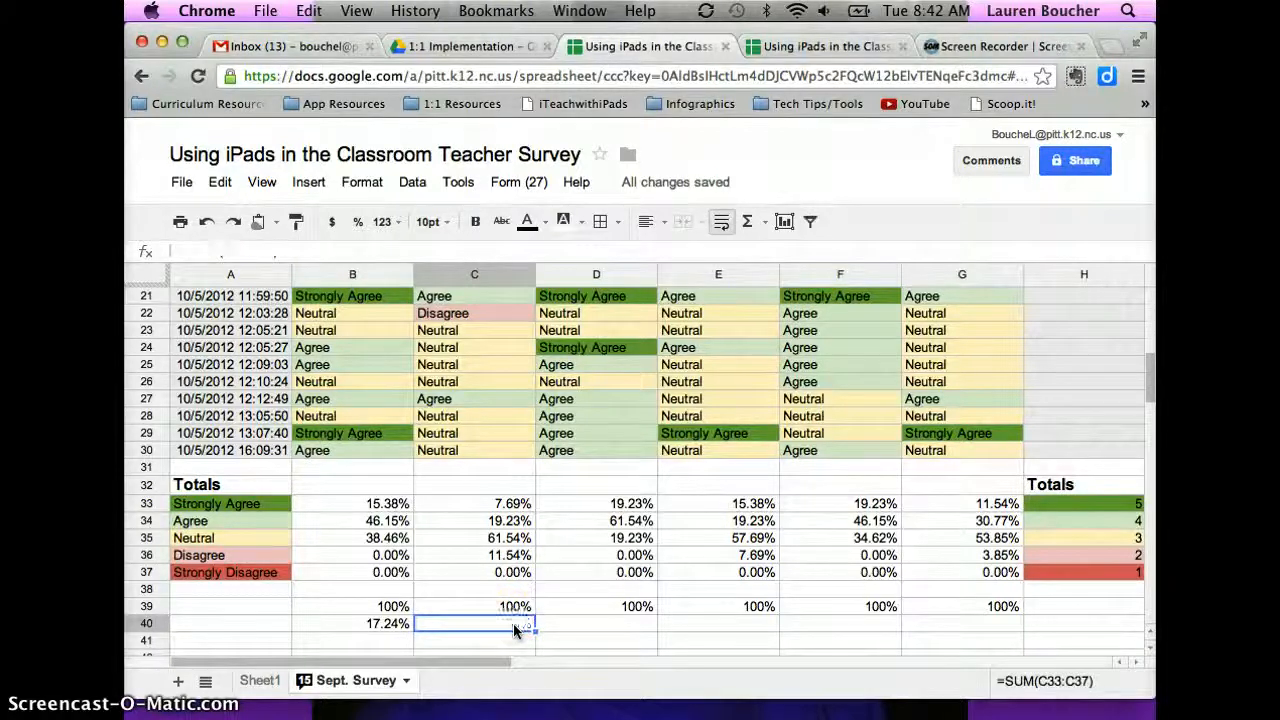
pyautogui.click(402, 622)
pyautogui.press('Delete')
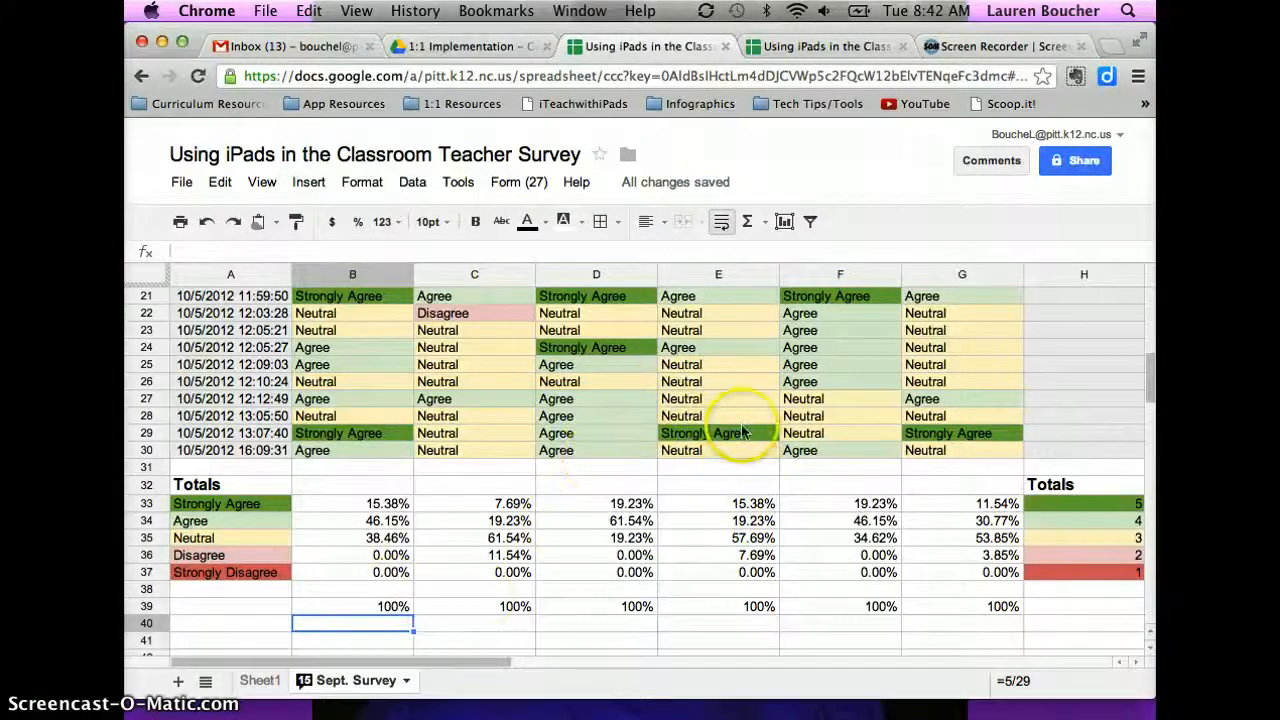
# - Replace the timestamp in cell A7 with a sample first name
pyautogui.scroll(5, 741, 428)
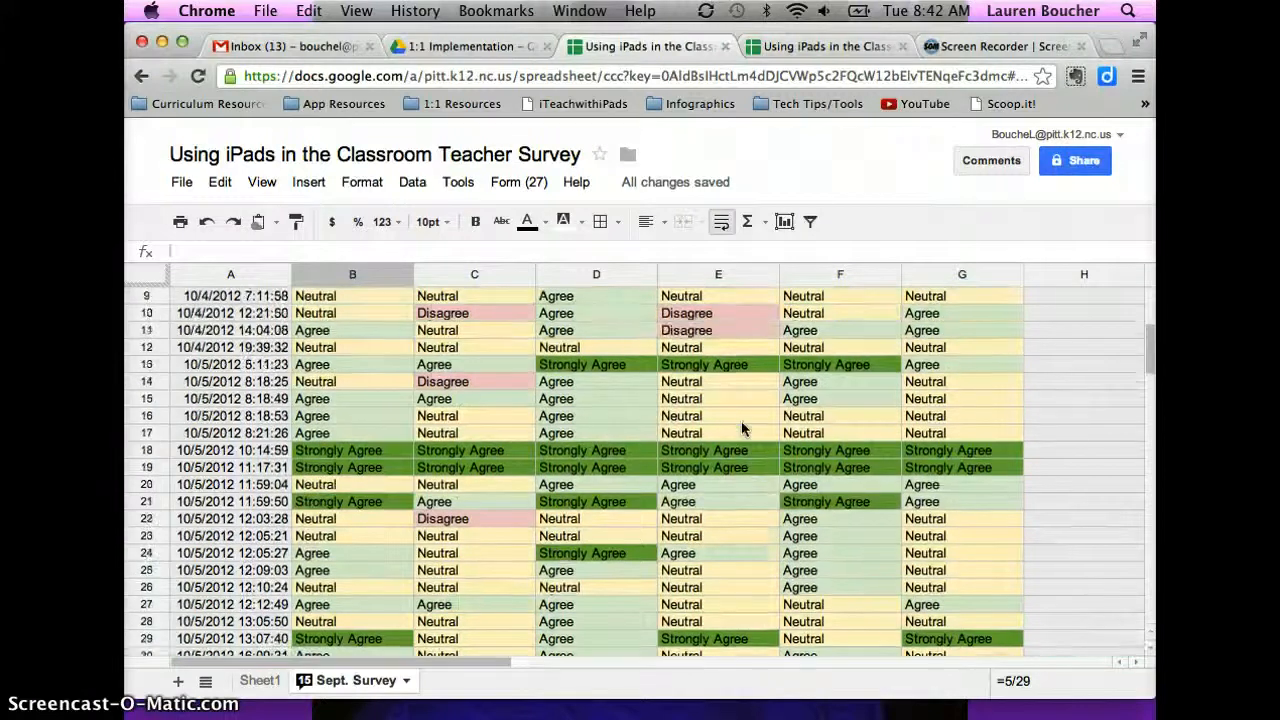
pyautogui.scroll(3, 741, 428)
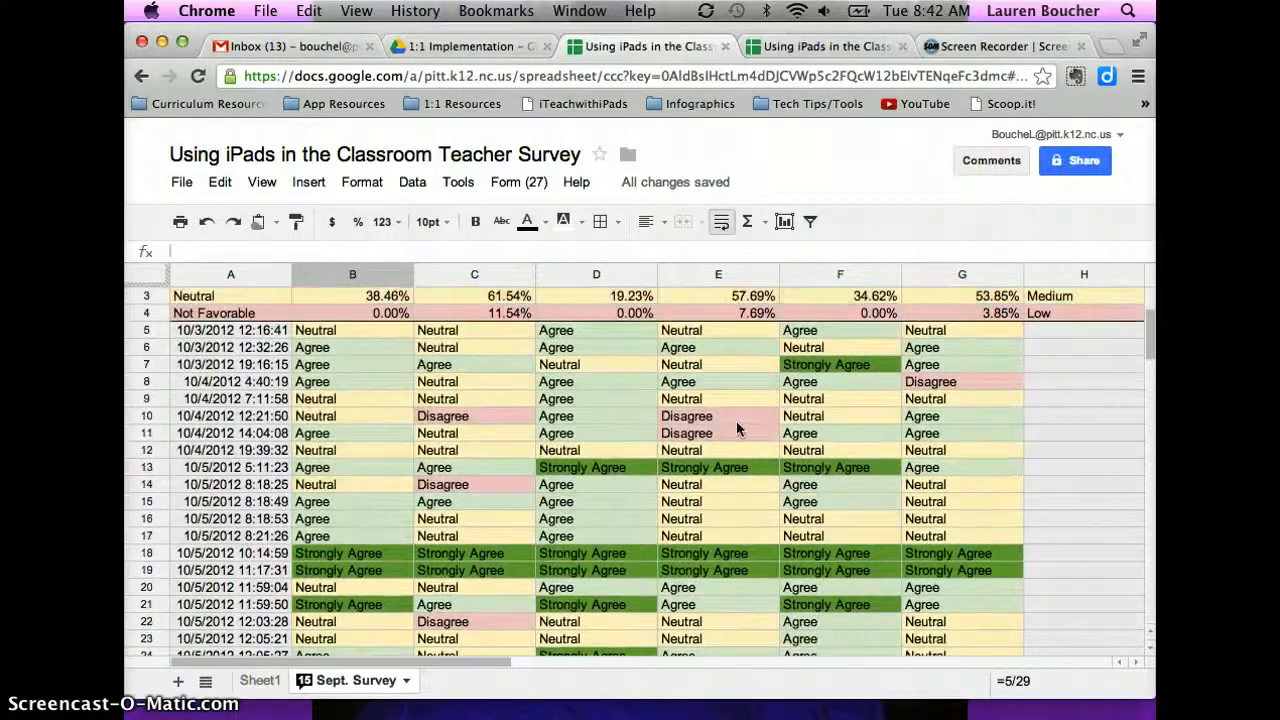
pyautogui.scroll(2, 736, 421)
pyautogui.moveTo(487, 414)
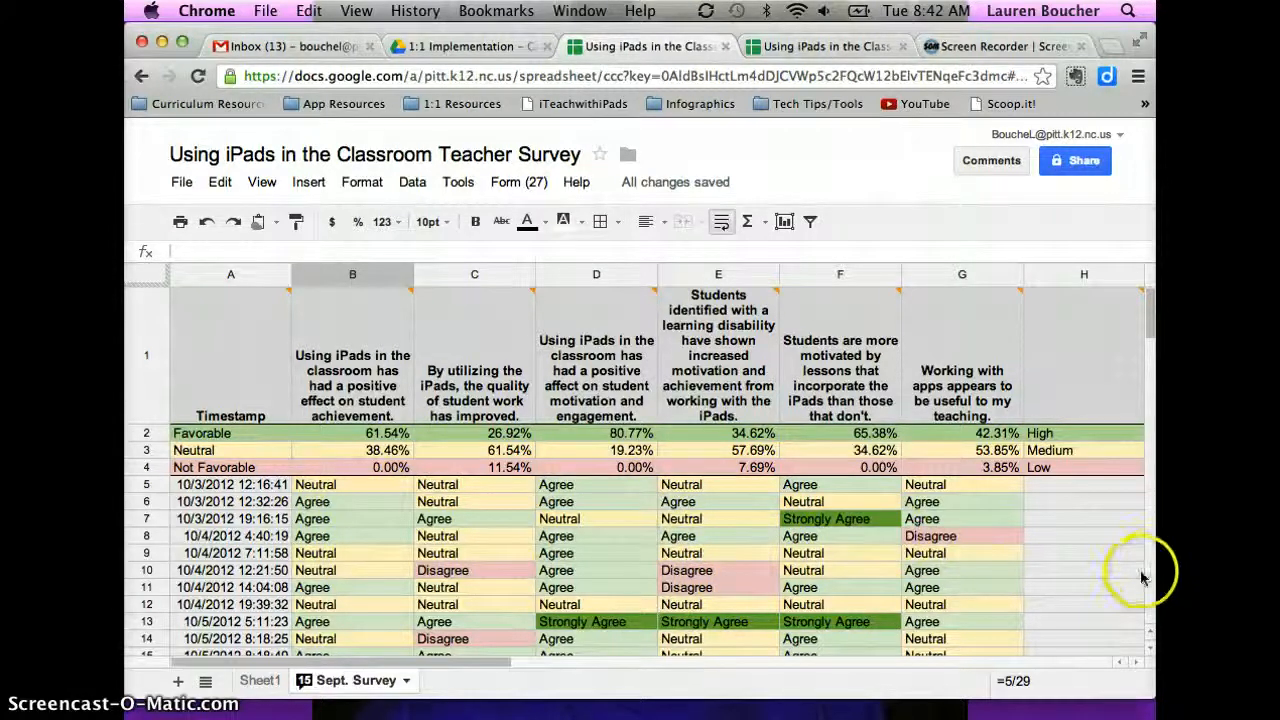
pyautogui.click(210, 524)
pyautogui.write('Sus')
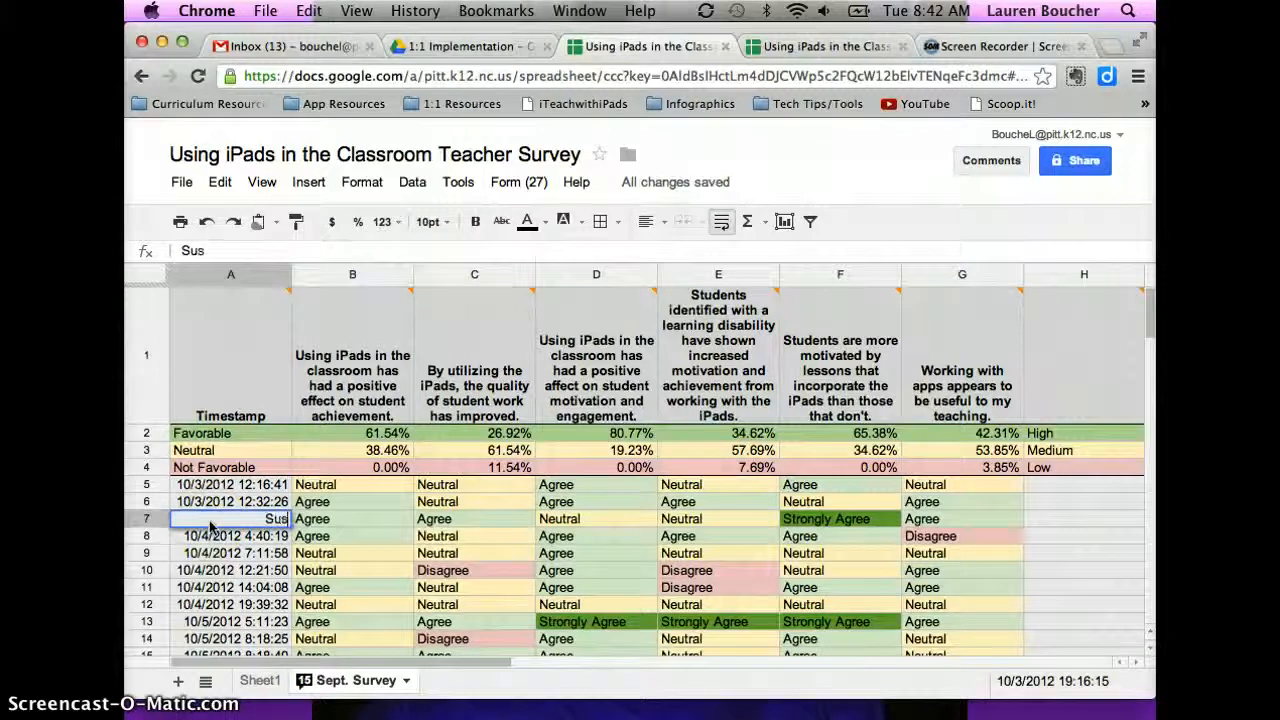
pyautogui.write('ie')
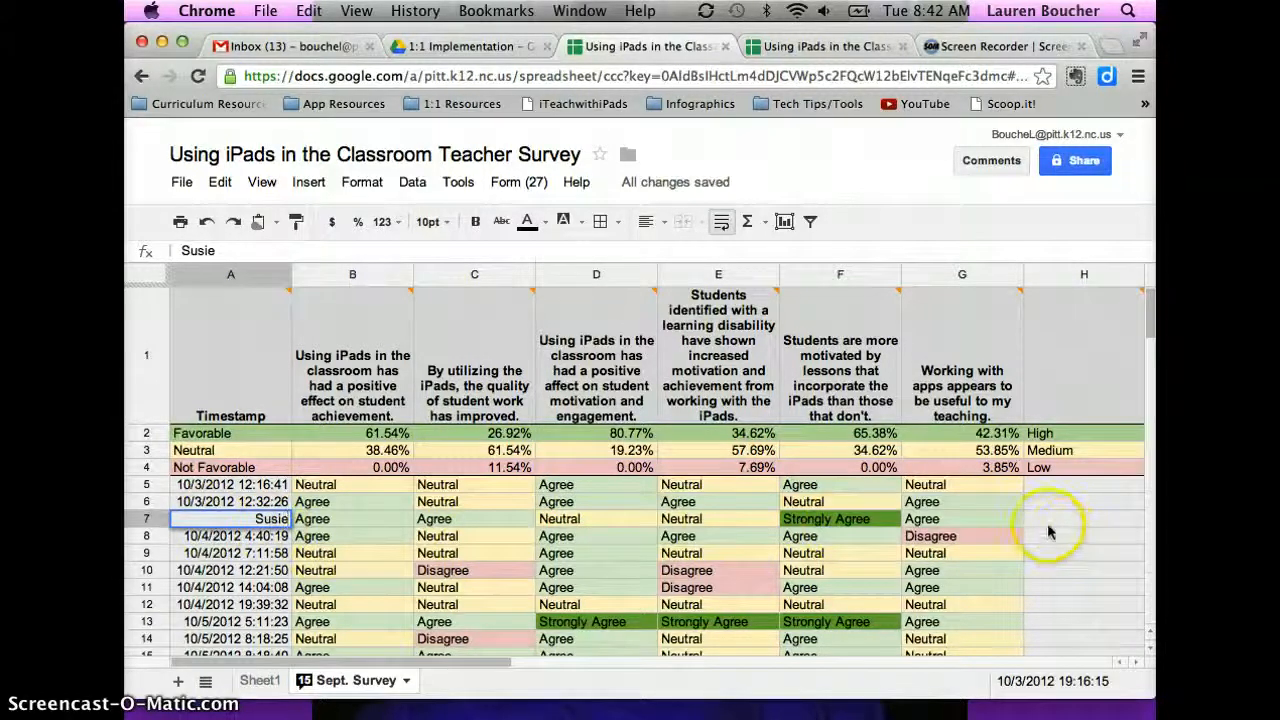
# - Enter the formula =4/6 in cell H7 and format the result as a percentage
pyautogui.click(1048, 522)
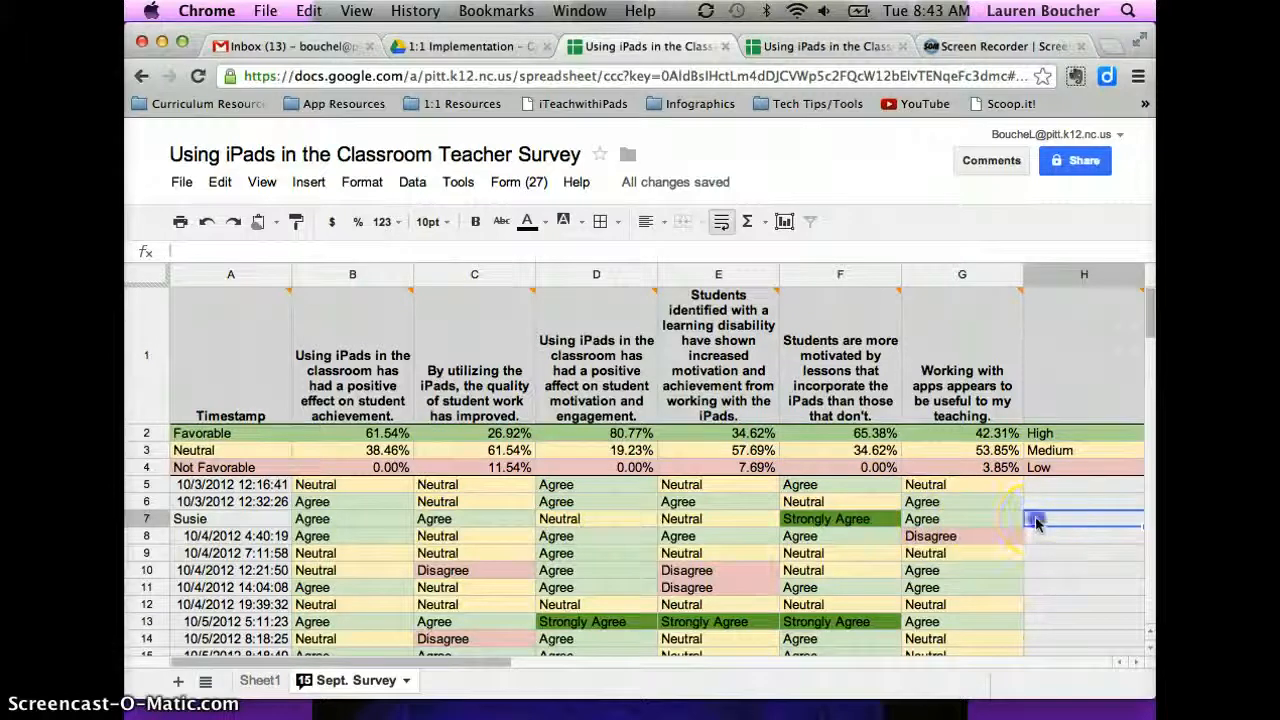
pyautogui.hscroll(1, 1037, 523)
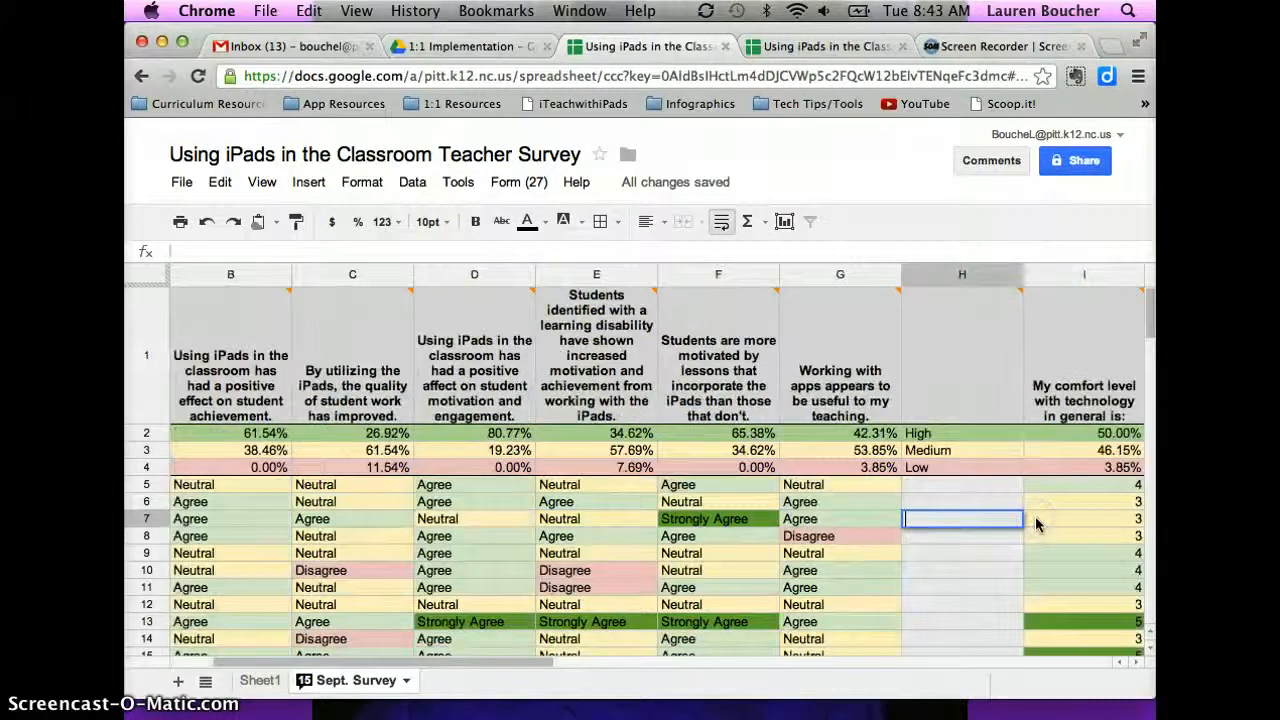
pyautogui.write('=4')
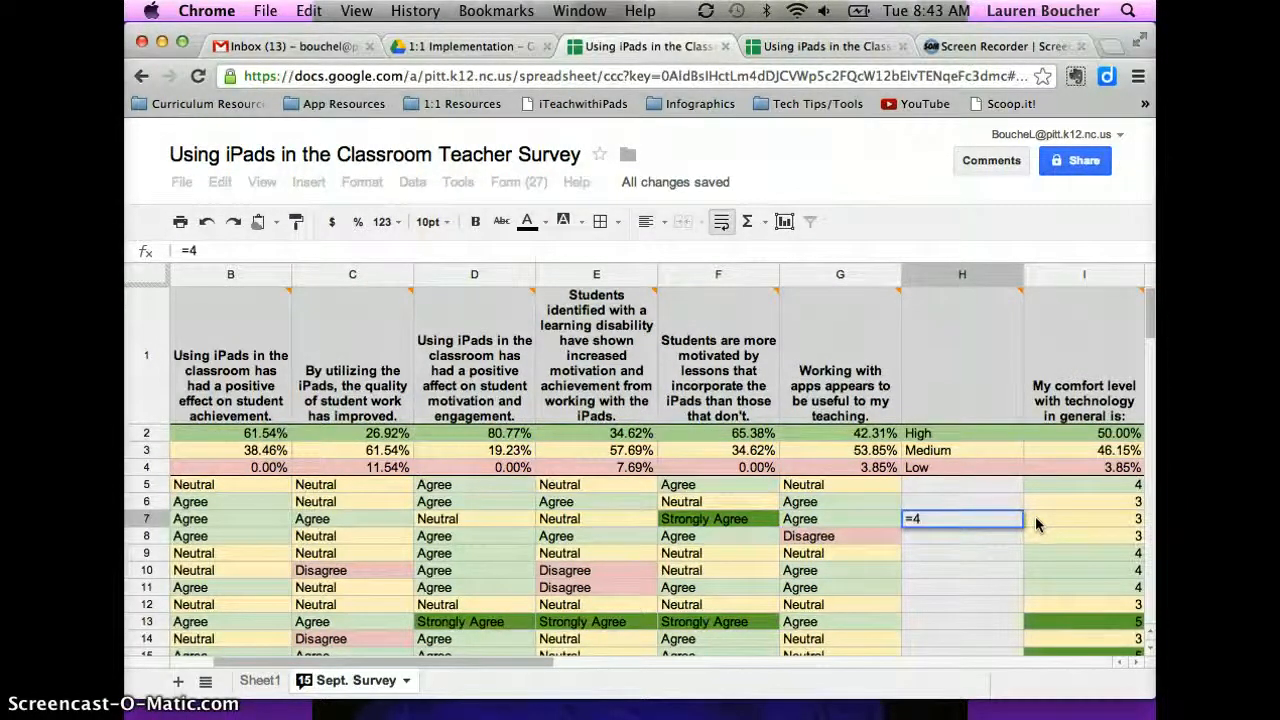
pyautogui.write('/')
pyautogui.moveTo(550, 665); pyautogui.dragTo(528, 664)
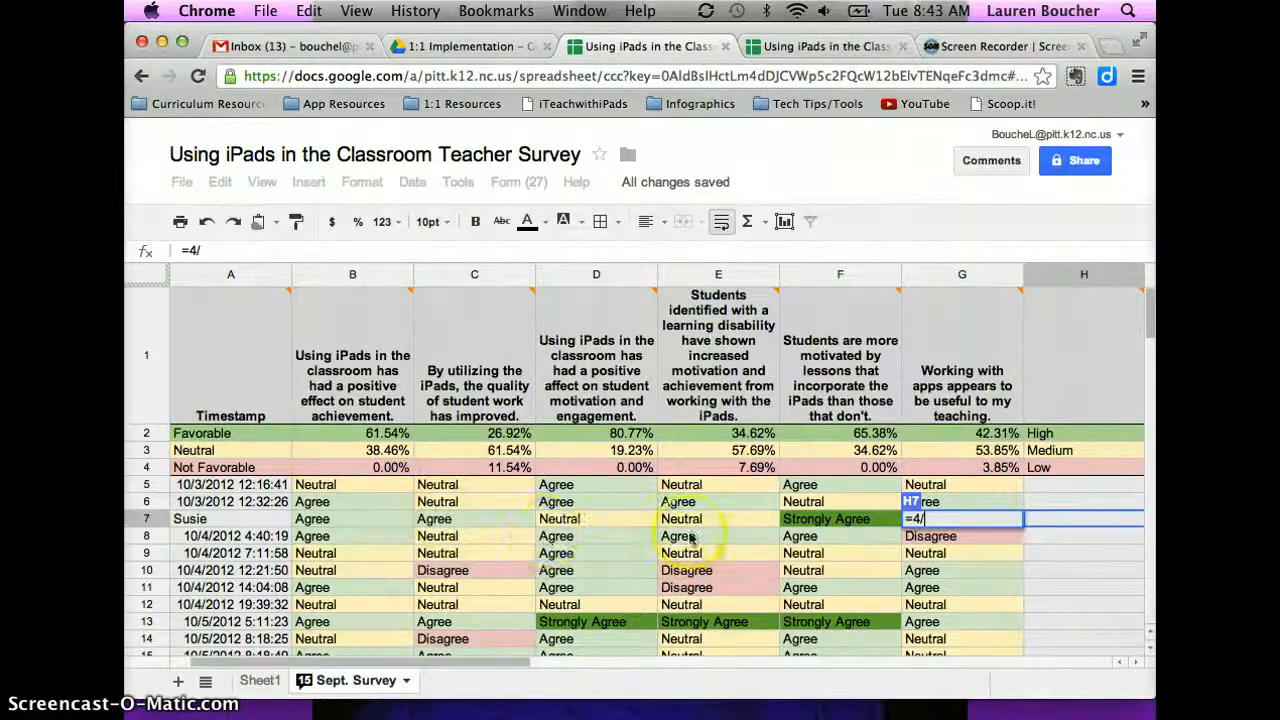
pyautogui.write('6')
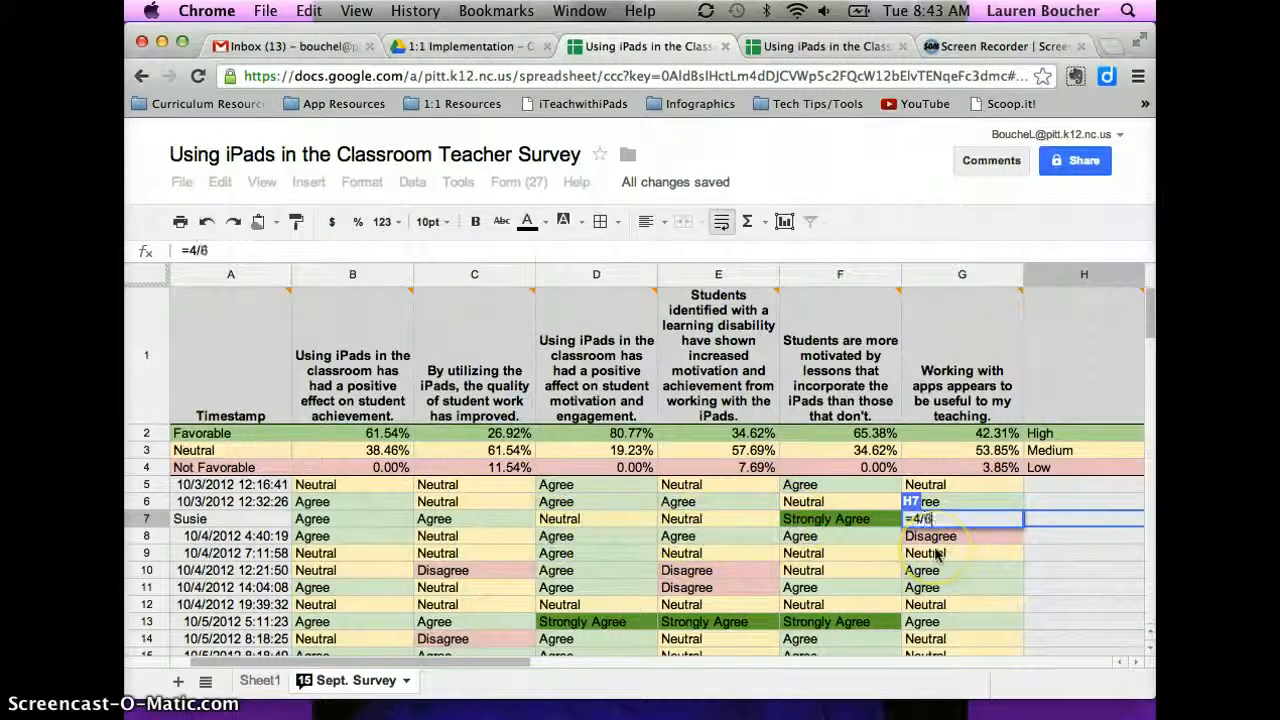
pyautogui.press('Return')
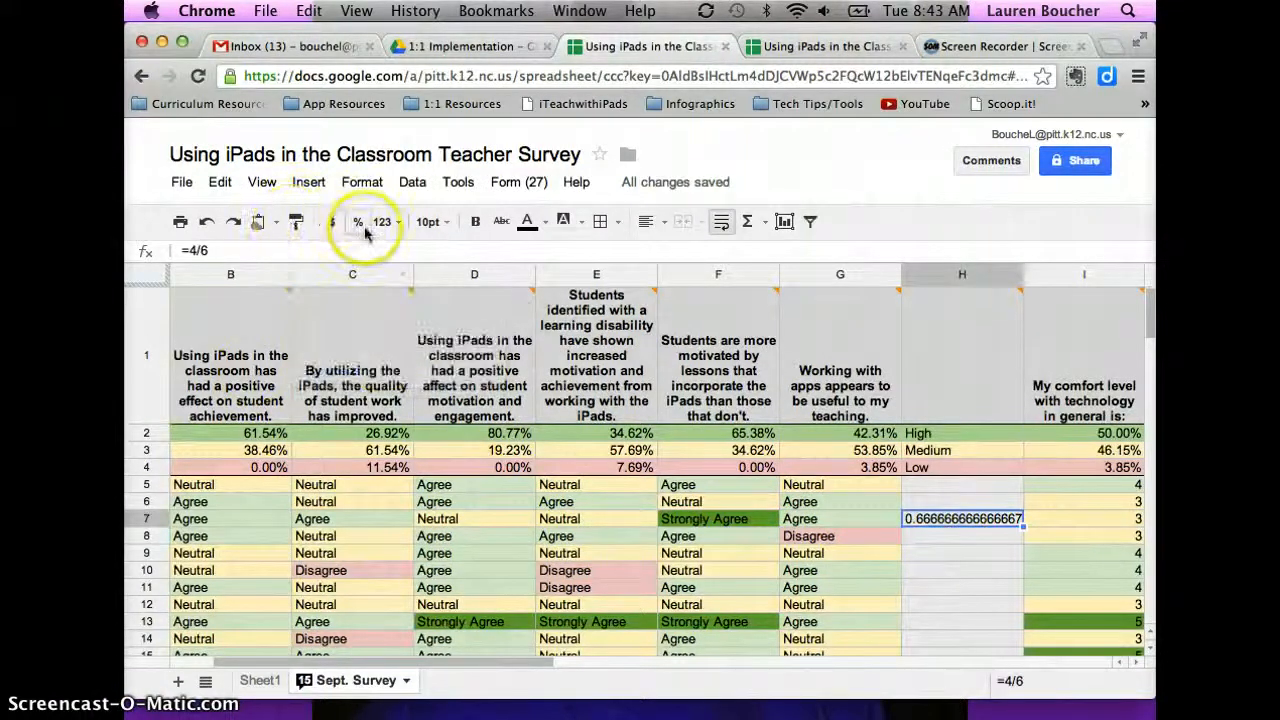
pyautogui.click(357, 221)
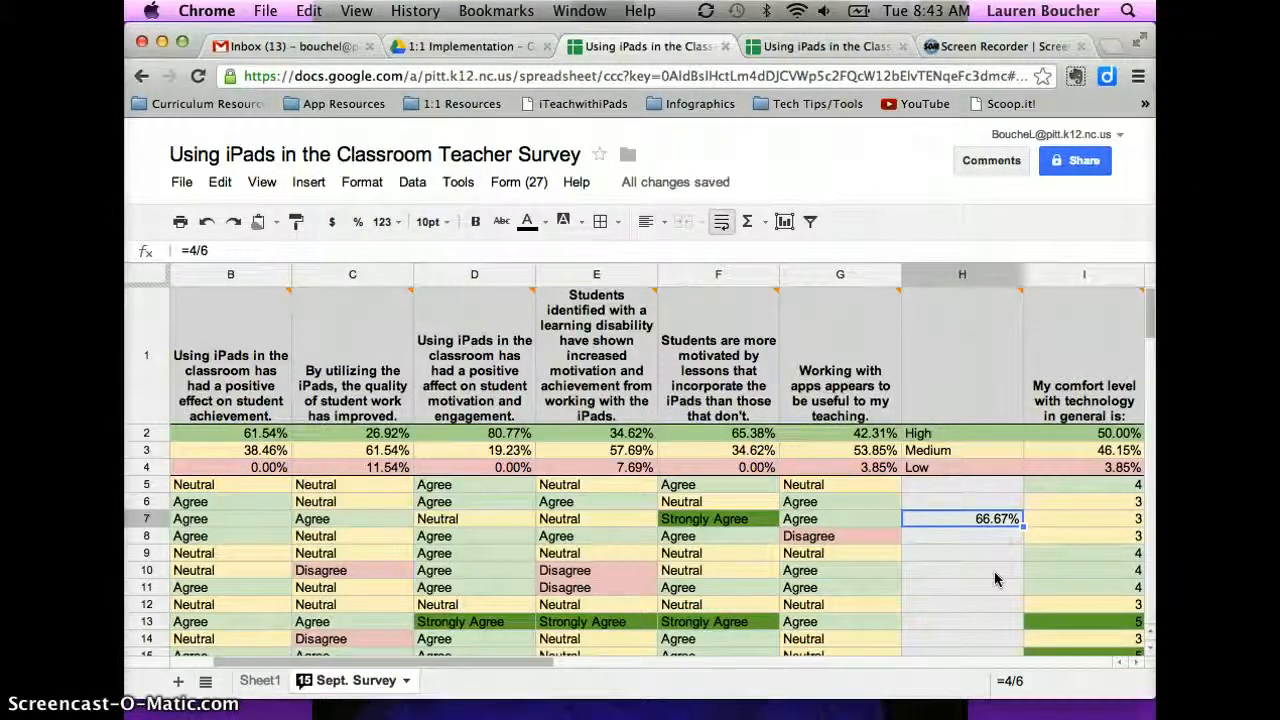
# - Clear the example formula from cell H7 and close the App Store window
pyautogui.press('Delete')
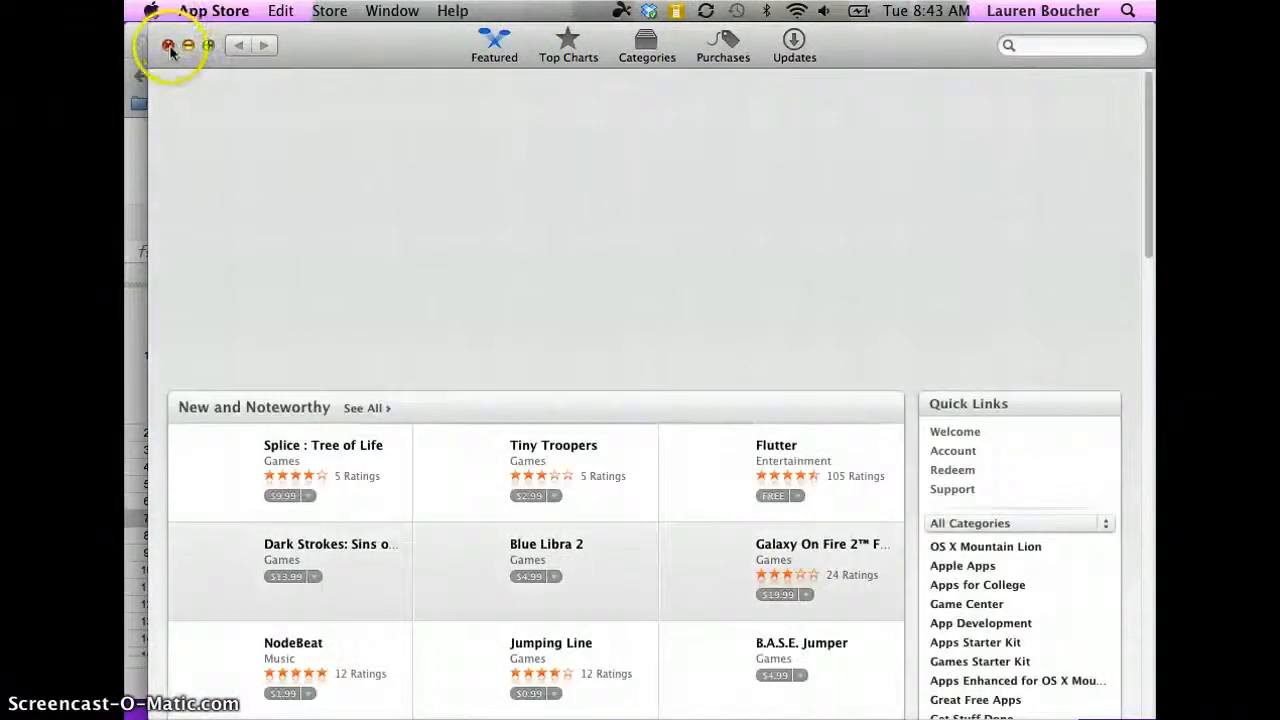
pyautogui.click(169, 46)
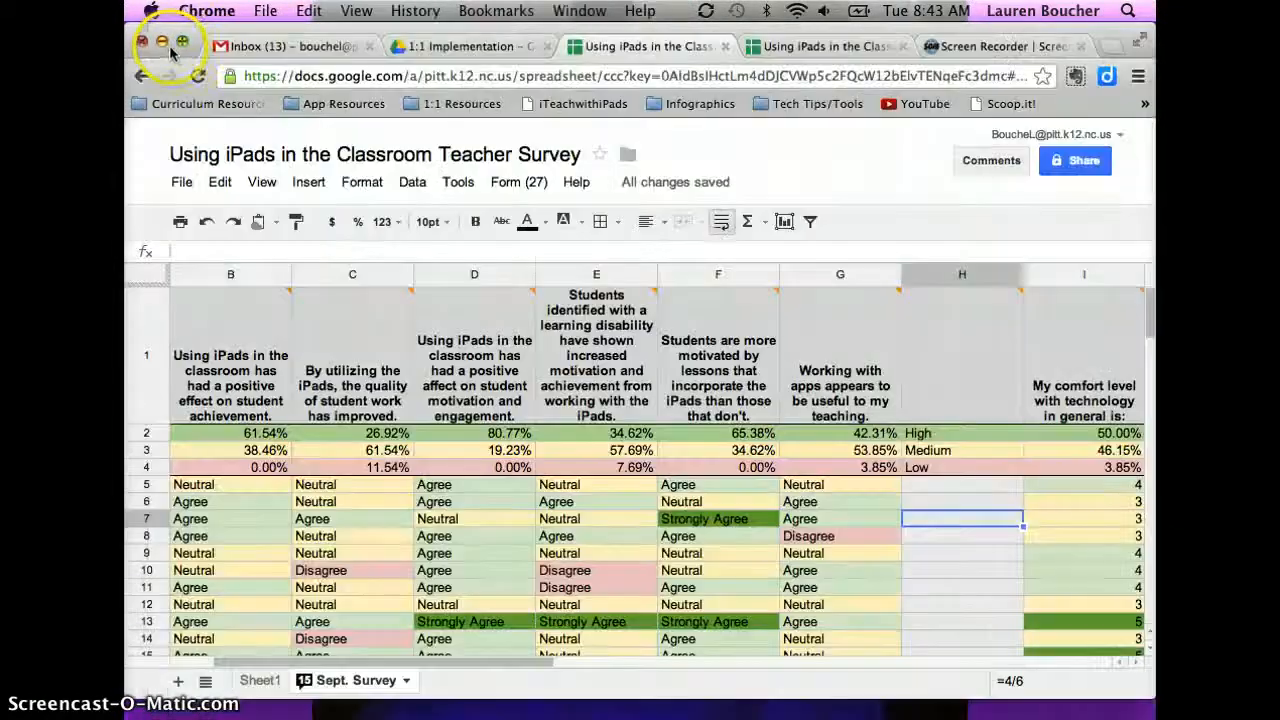